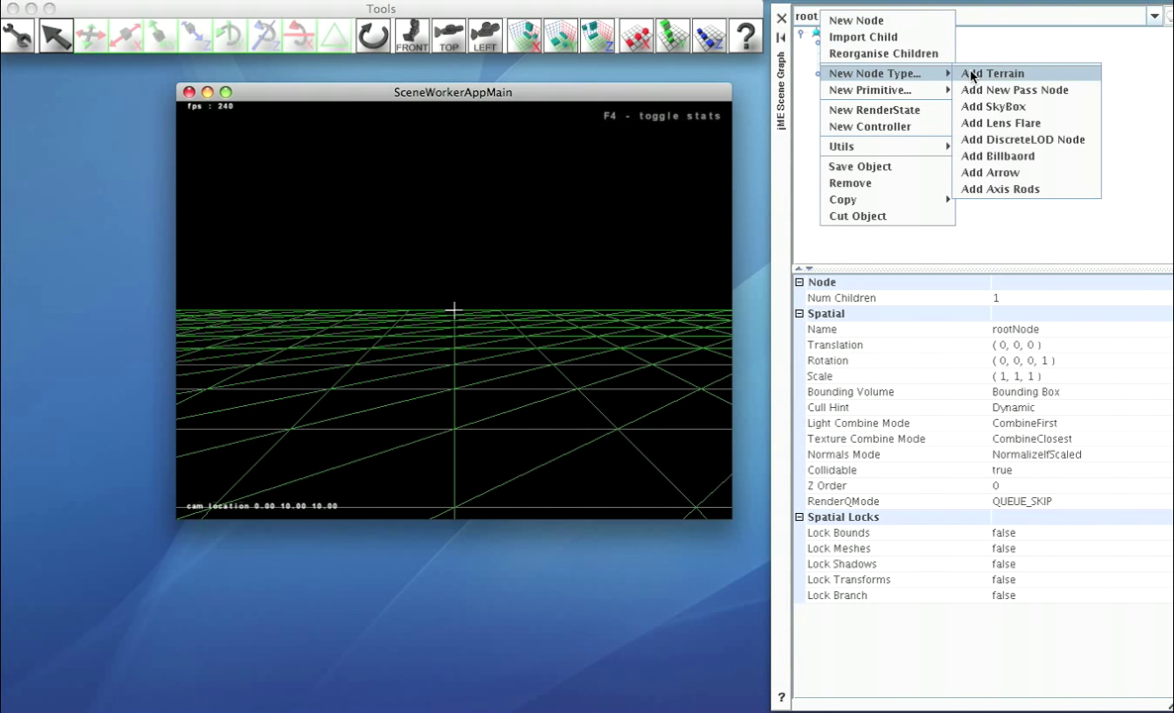
Step: Start a new lens flare under rootNode and load flare1.png from the test project's lens folder as image 0
left_click(989, 123)
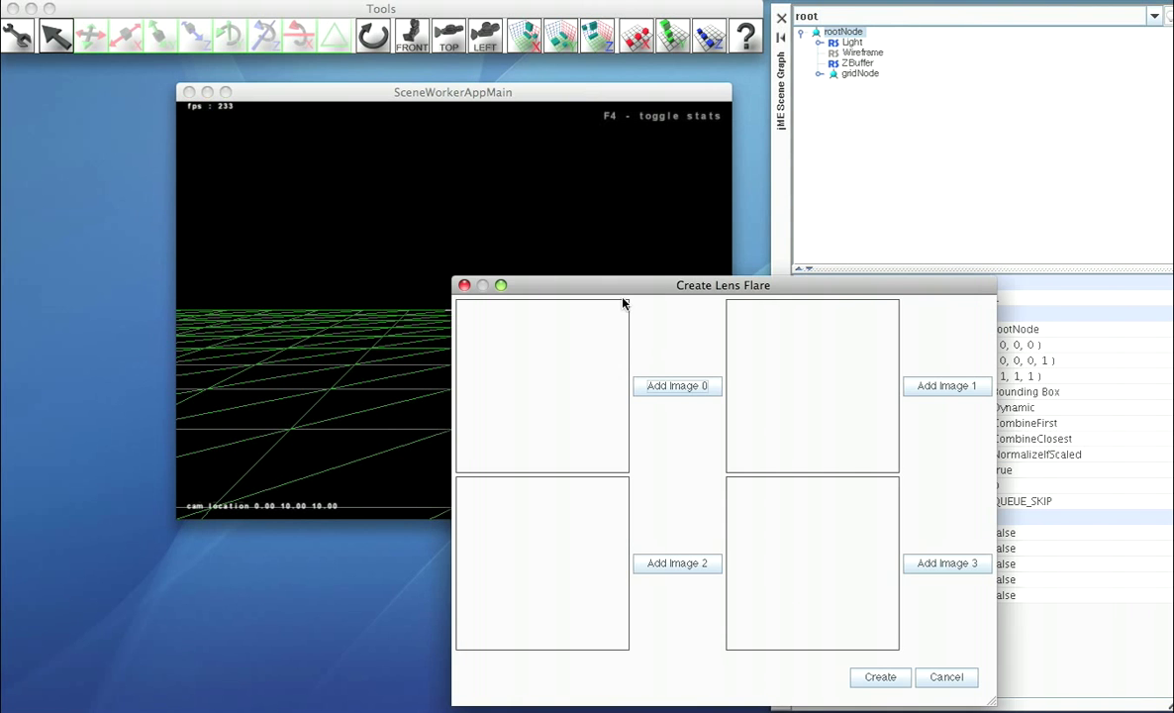
left_click_drag(622, 302, 401, 164)
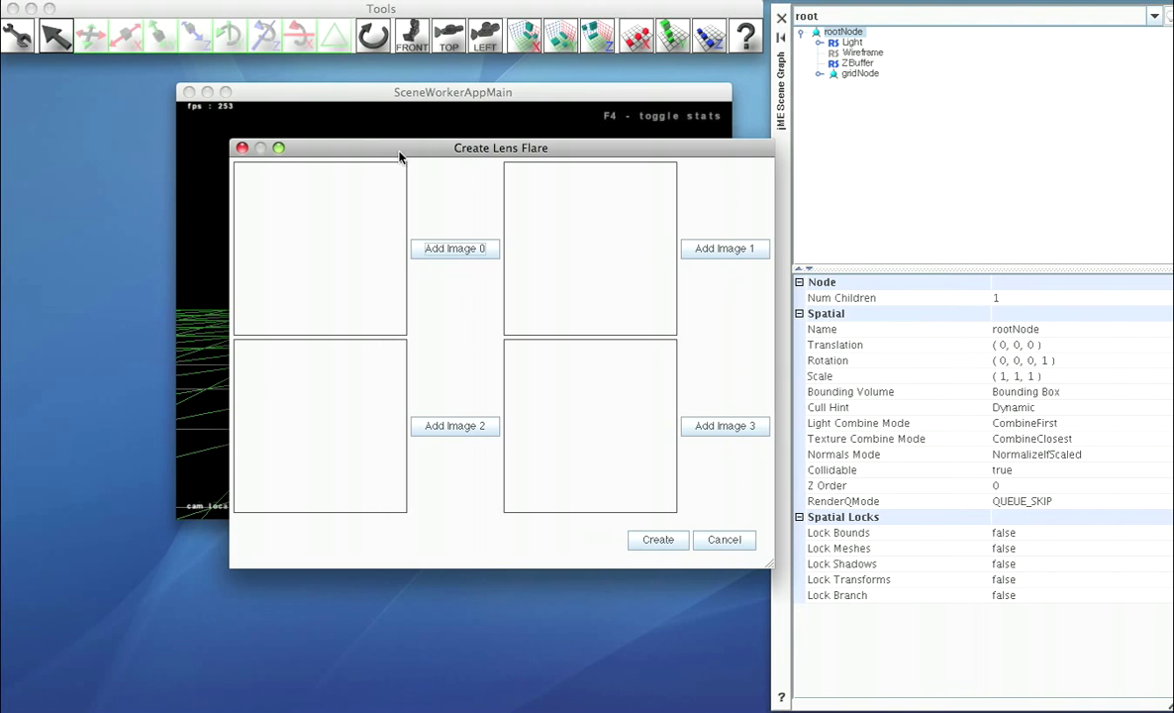
left_click(462, 250)
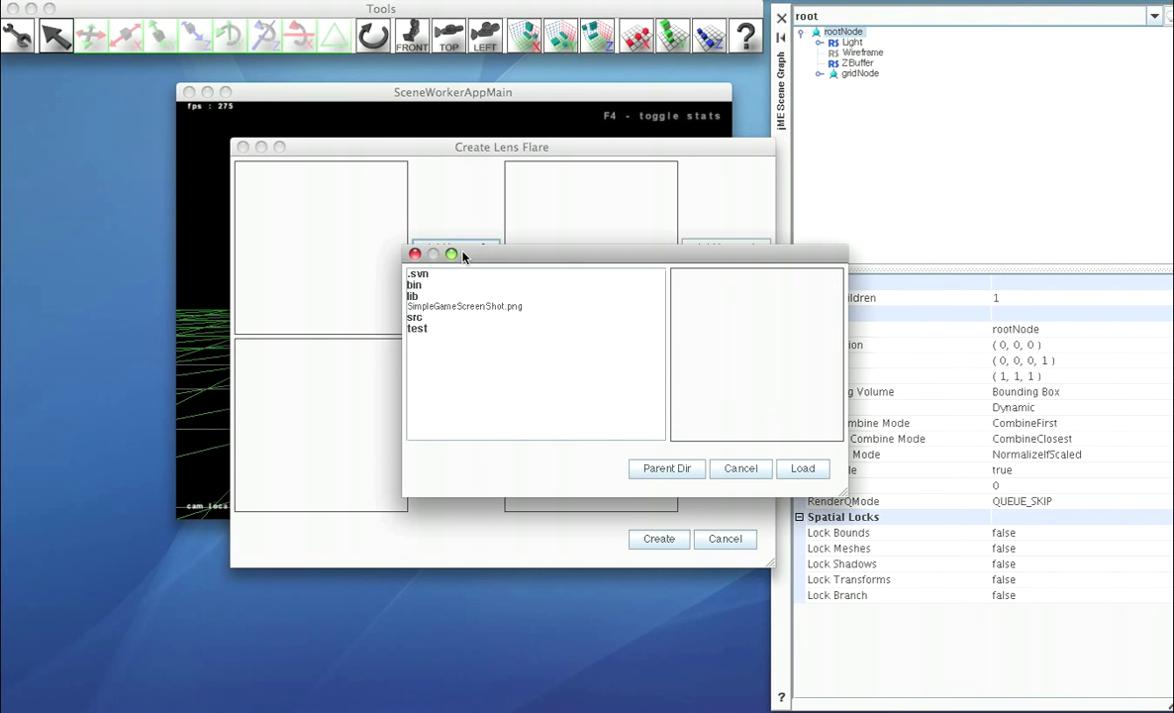
left_click(419, 327)
left_click(802, 468)
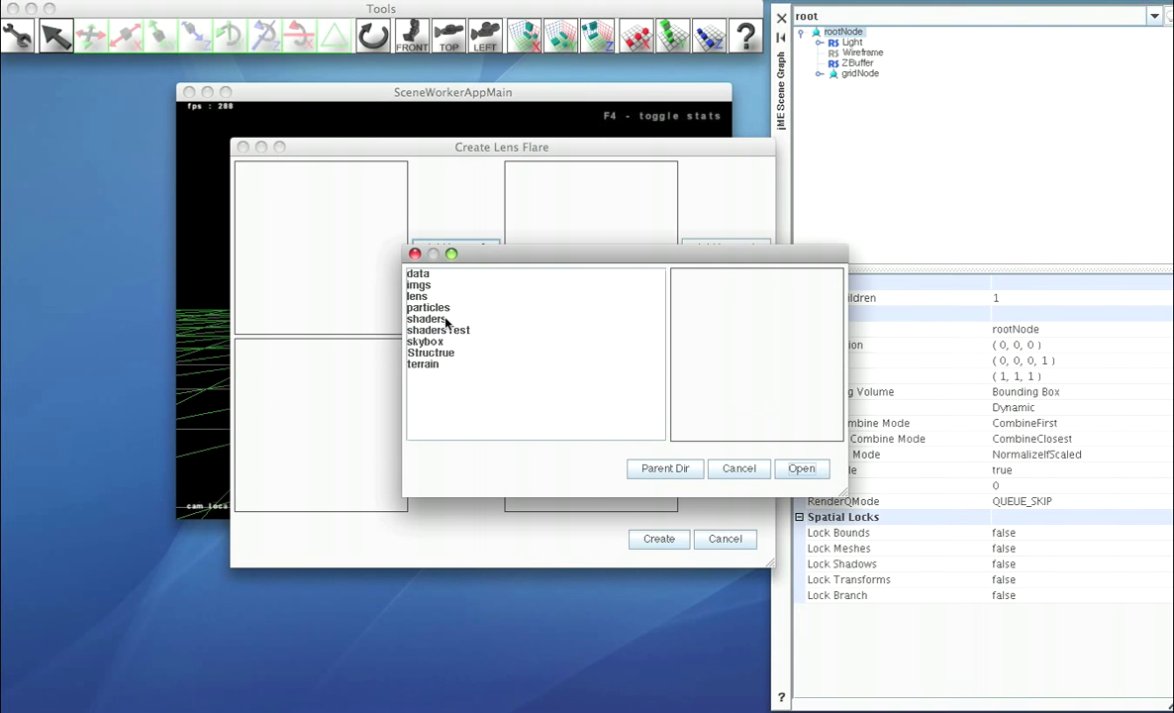
left_click(416, 296)
left_click(801, 469)
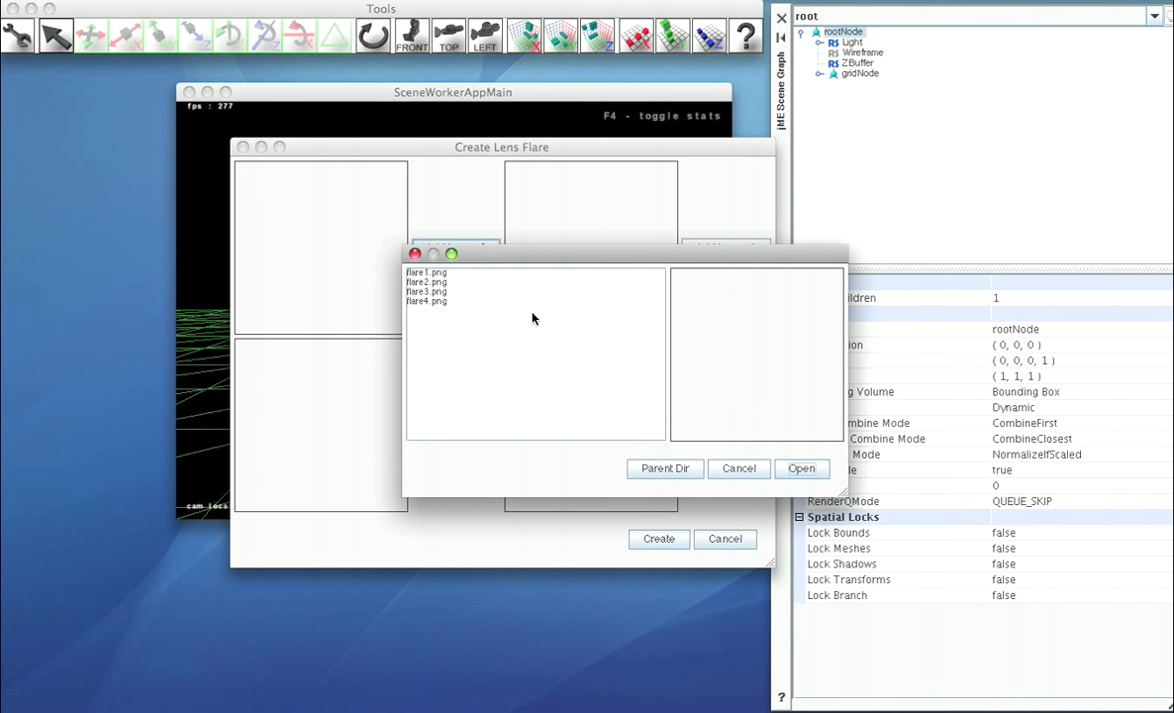
left_click(426, 273)
left_click(802, 467)
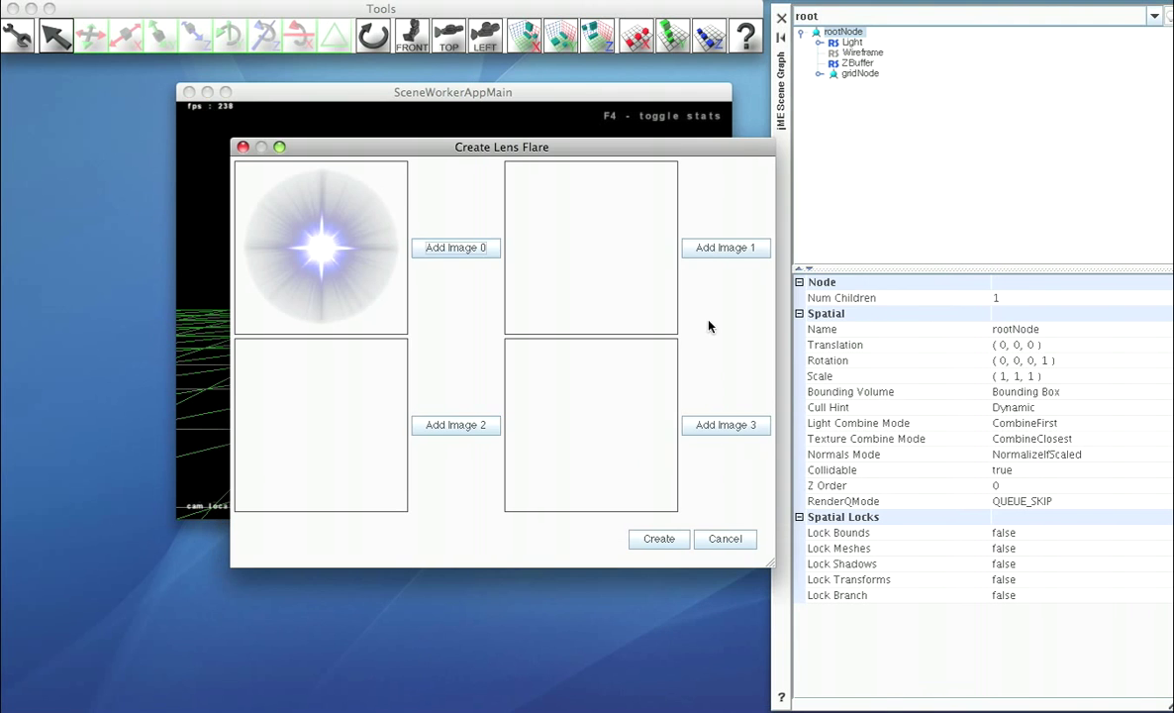
Step: Load flare2.png as image 1 and flare3.png as image 2 of the lens flare
left_click(720, 248)
left_click(421, 283)
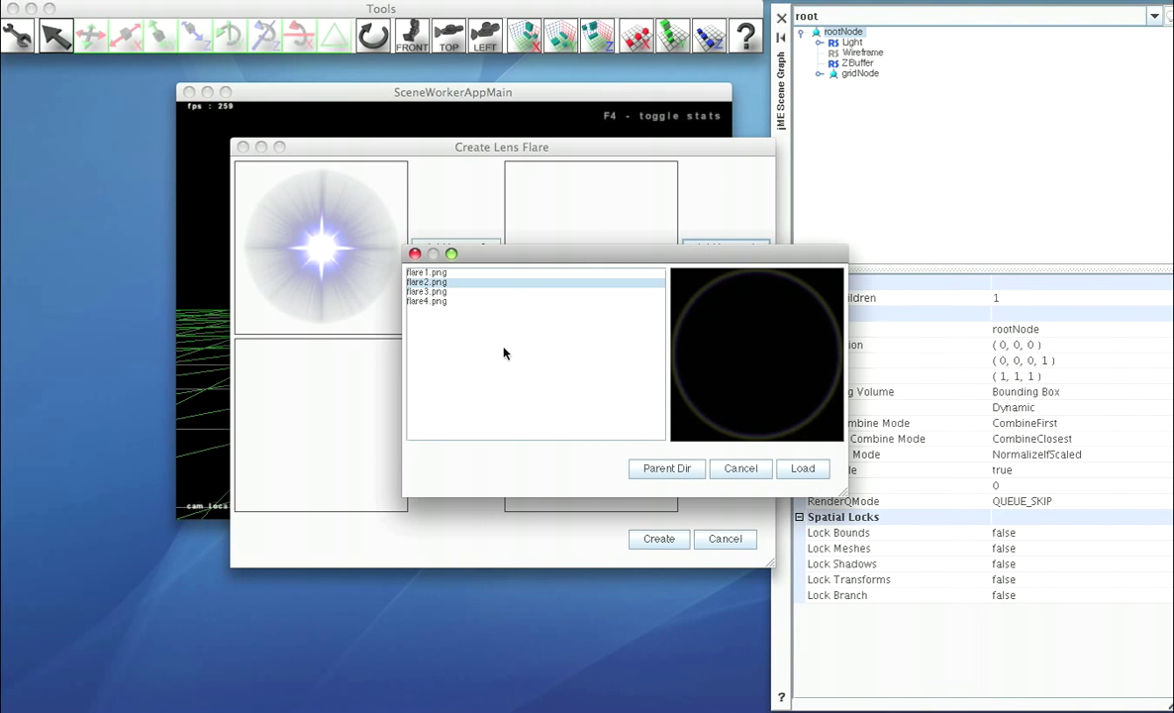
left_click(781, 469)
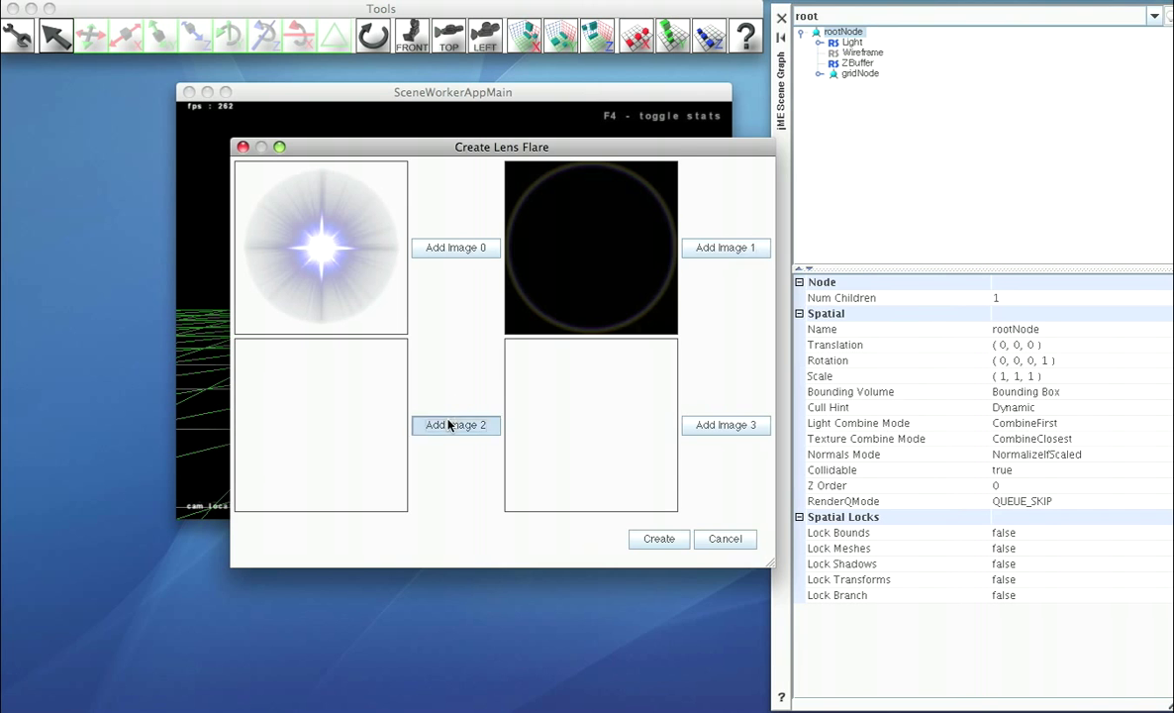
left_click(450, 420)
left_click(433, 292)
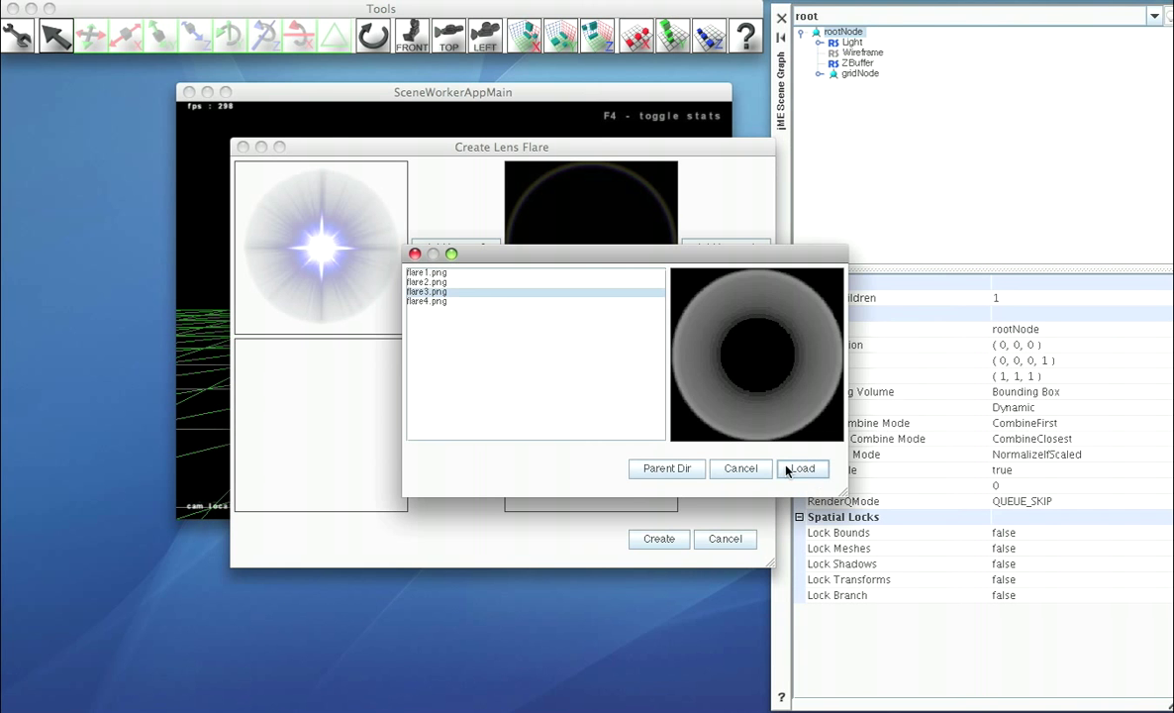
left_click(780, 469)
Step: Load flare4.png as image 3 and create the lens flare
left_click(721, 420)
left_click(433, 301)
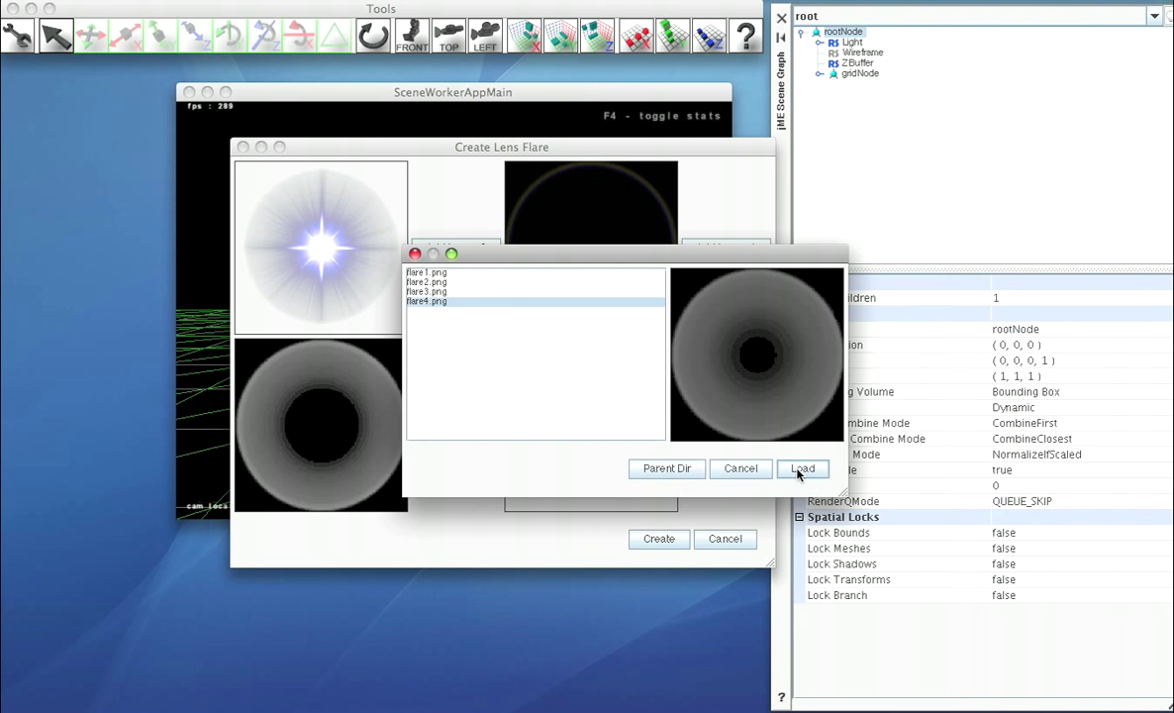
left_click(800, 468)
left_click(656, 539)
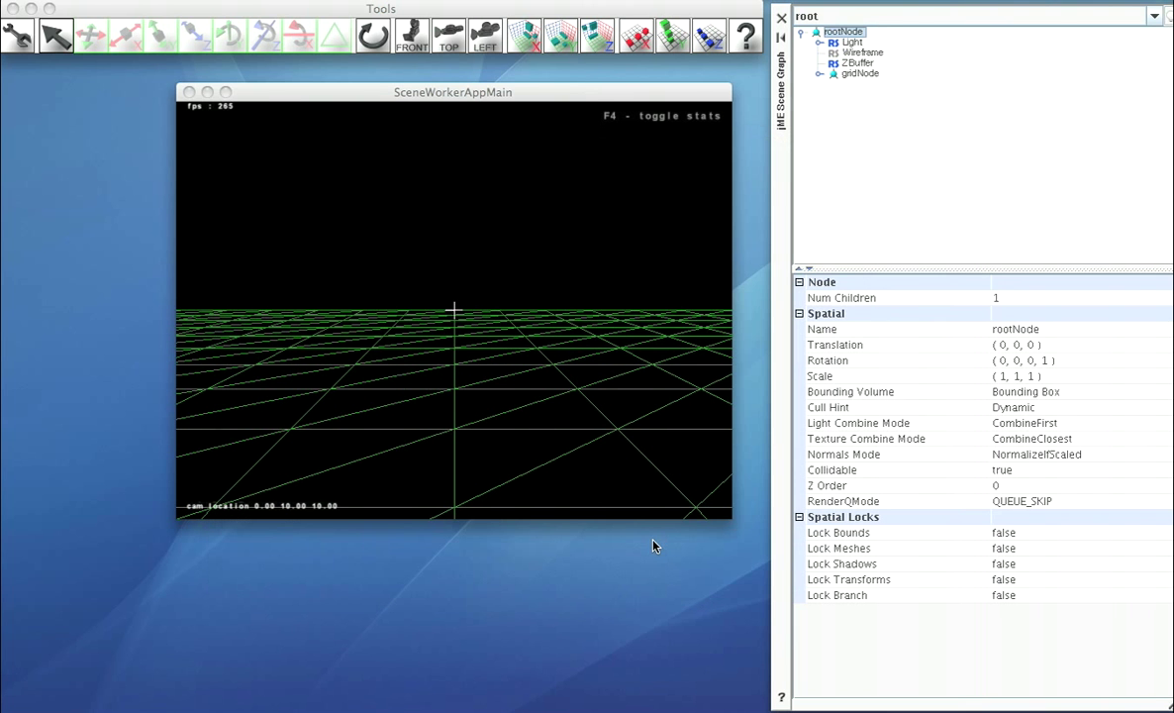
Step: Select the flare node, view the flare above the grid from a distance, and check the node's contents in the scene graph
left_click(850, 84)
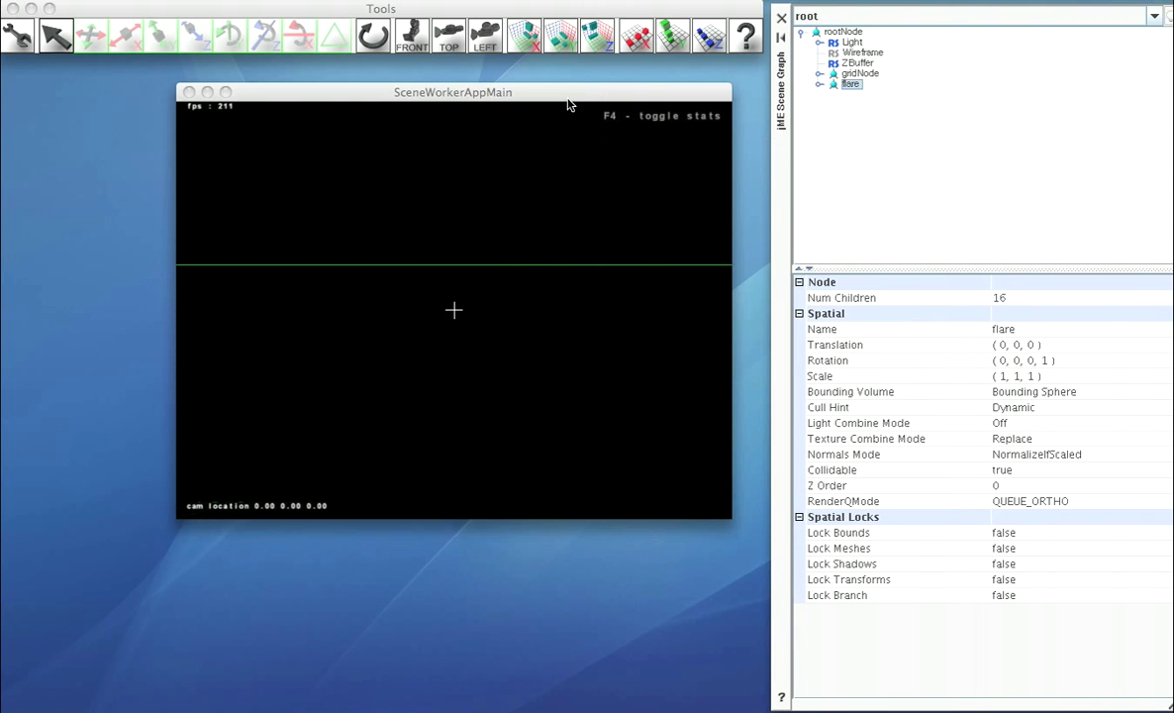
left_click(561, 256)
right_click_drag(555, 271, 411, 310)
key("q")
key("s")
key("d")
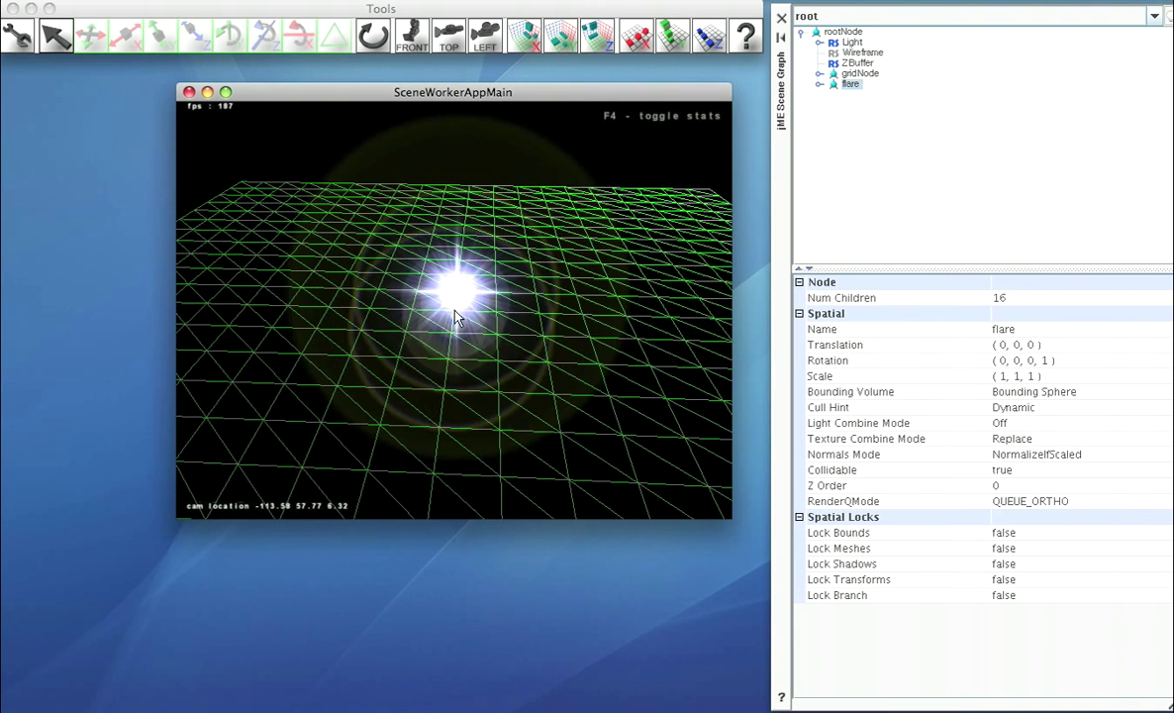
left_click(820, 84)
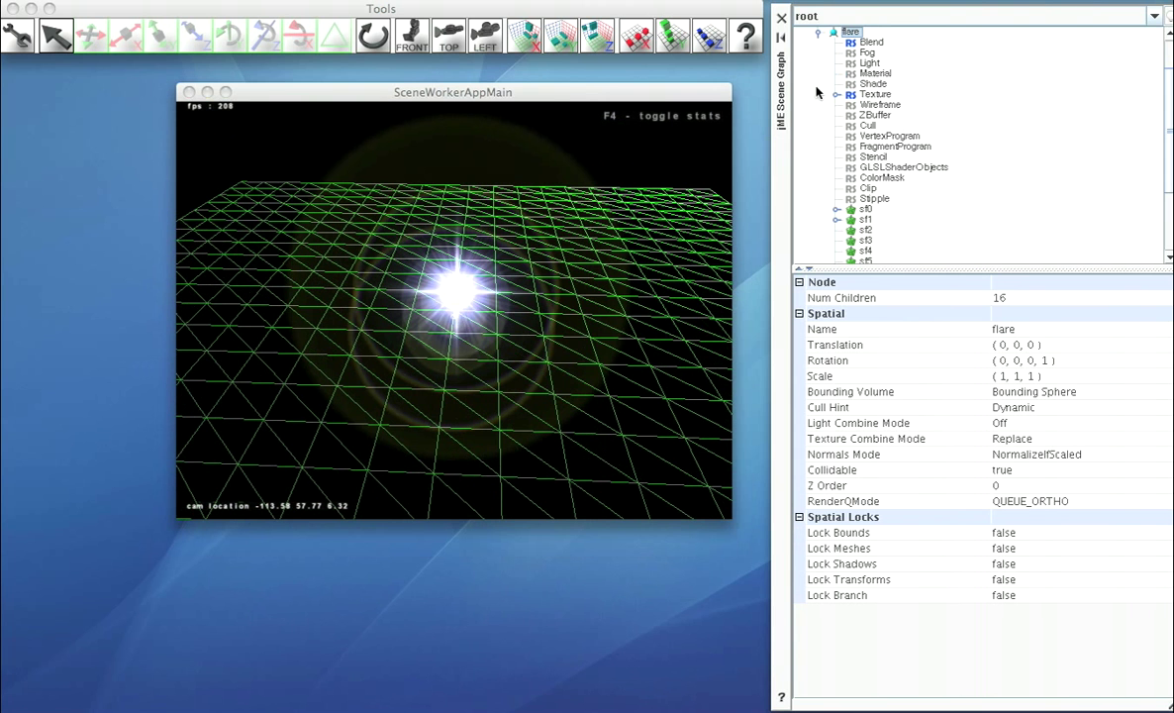
left_click(817, 32)
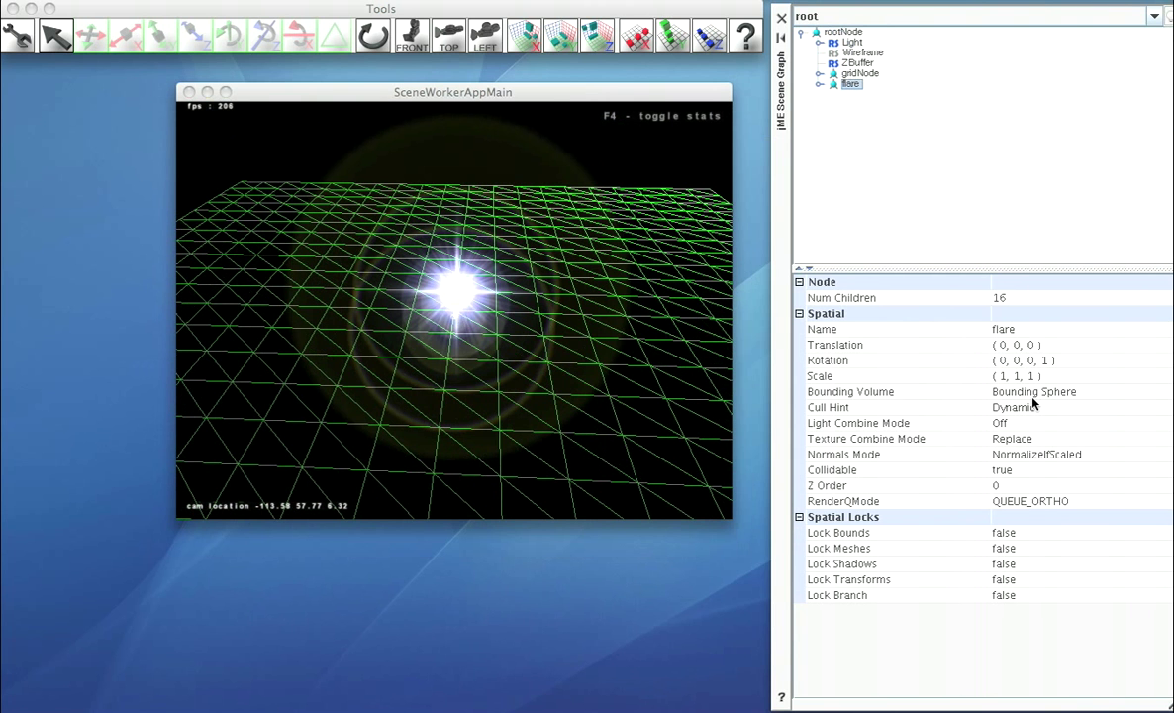
Step: Set the flare node's translation to X 100, Y 250, Z 100
left_click(1023, 346)
left_click_drag(1025, 344, 935, 344)
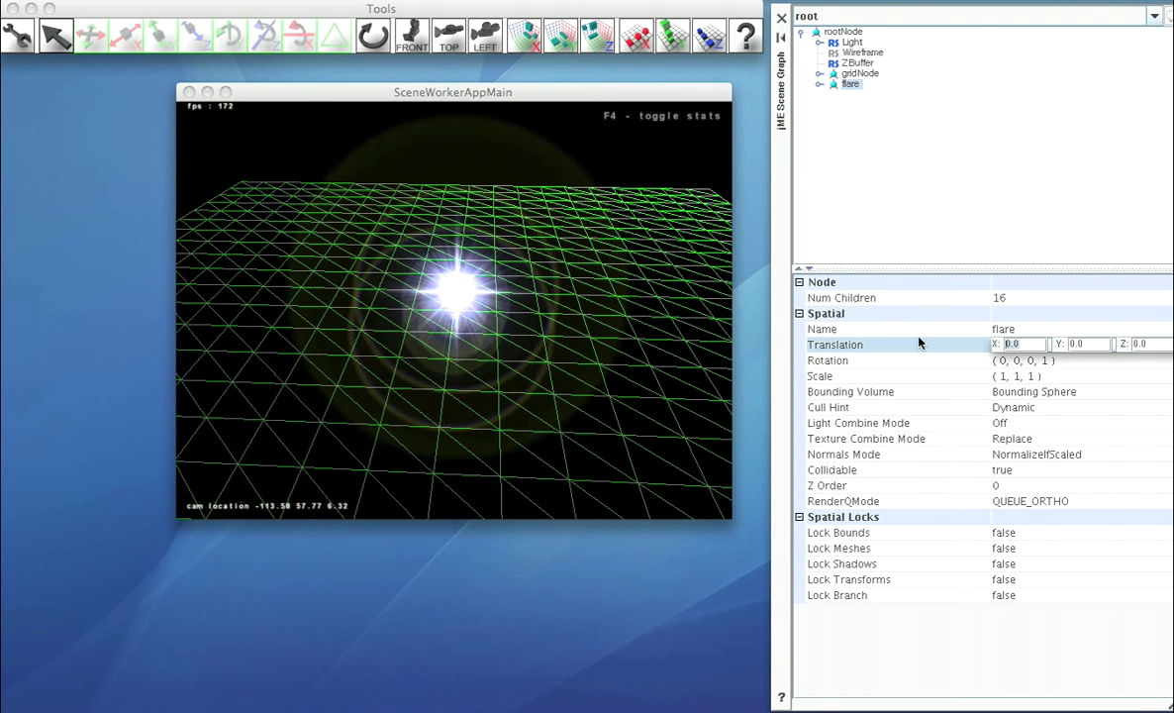
type("100")
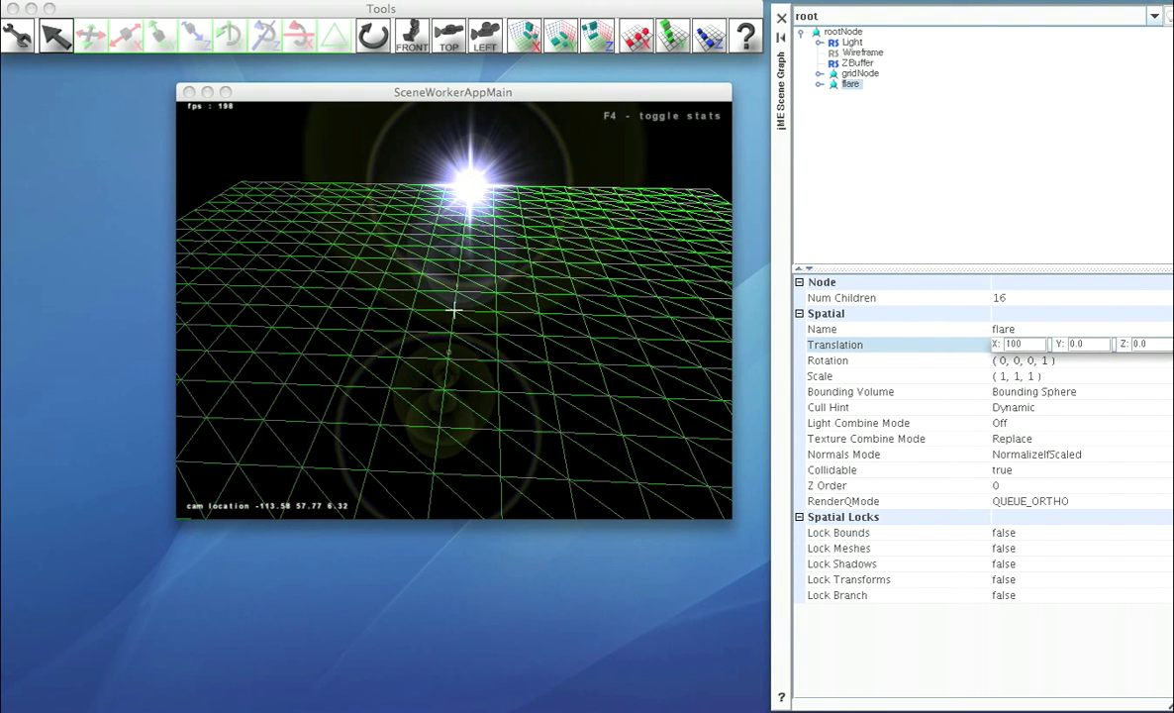
left_click_drag(1148, 343, 1023, 339)
type("100")
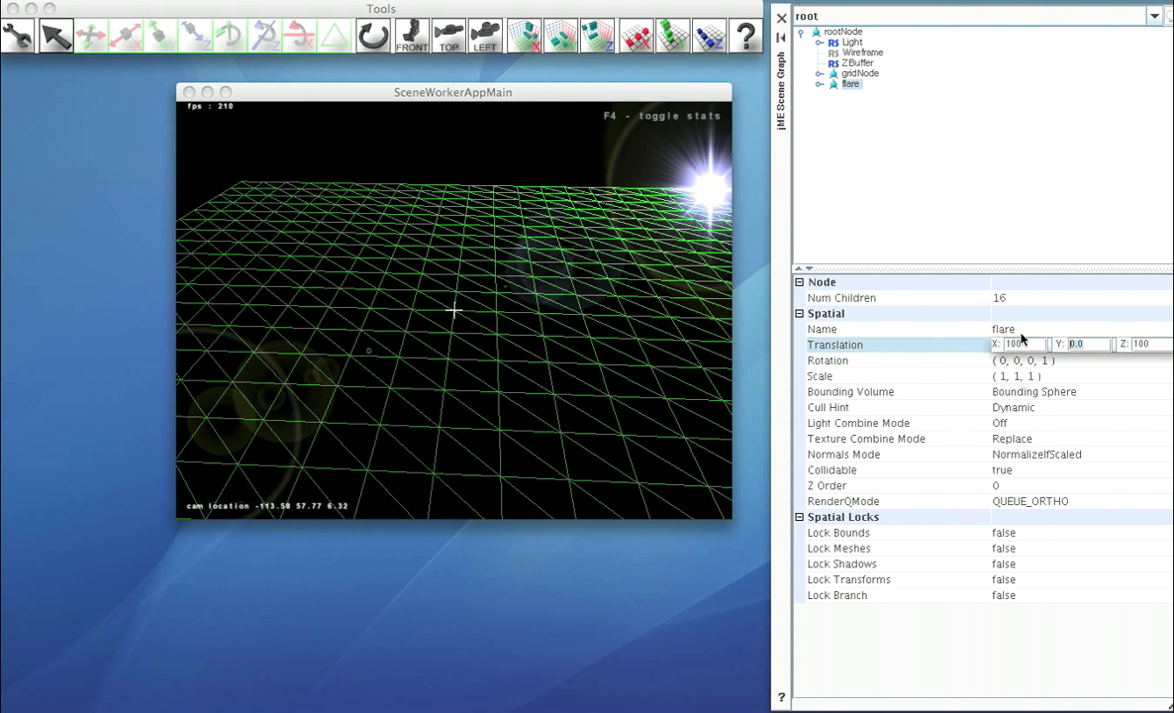
type("250")
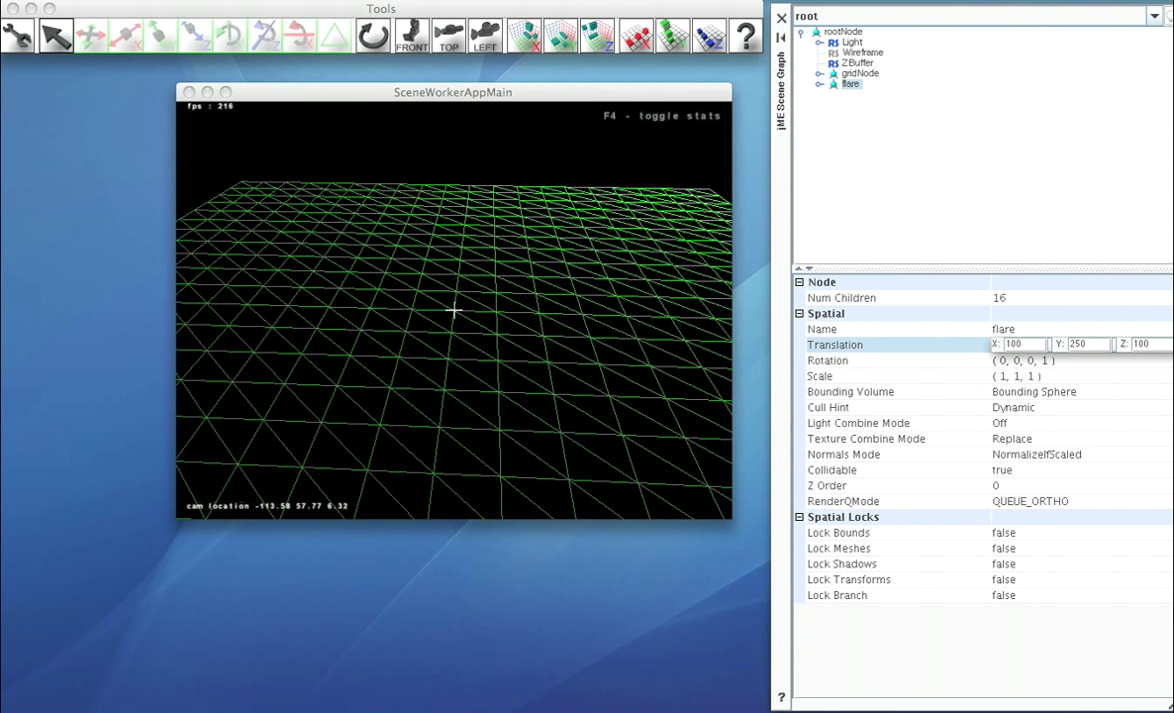
key("Return")
Step: Try to set the flare node's Cull Hint to Never
left_click(1010, 409)
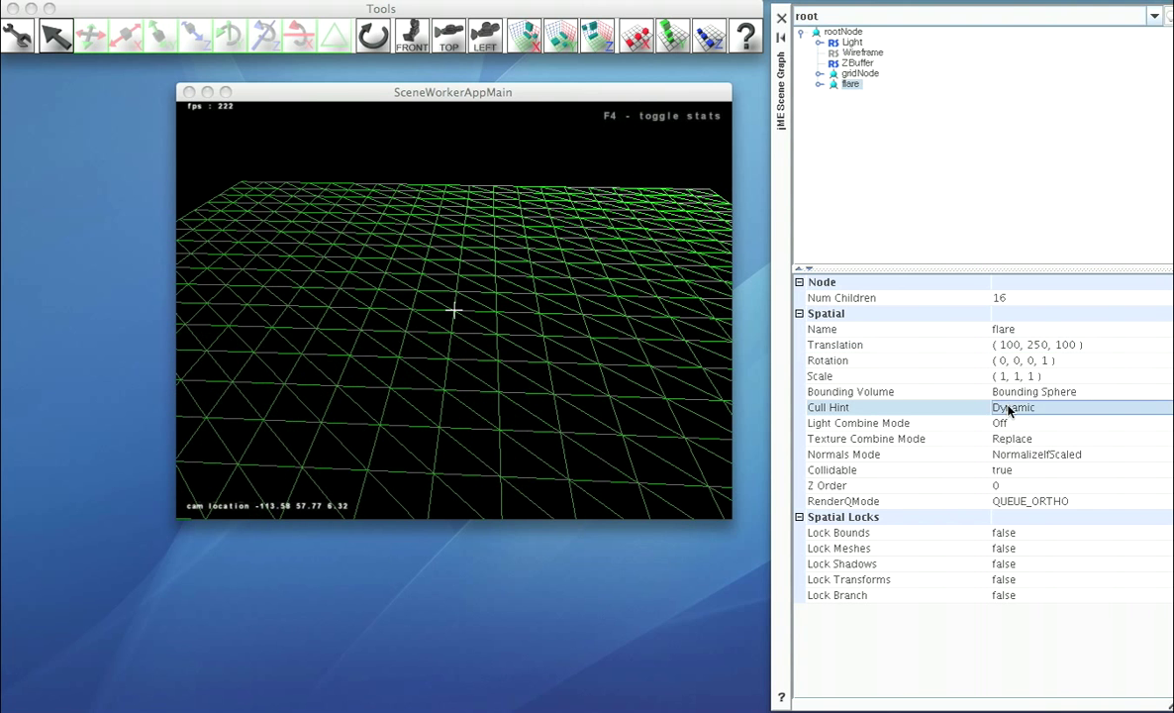
left_click(1009, 408)
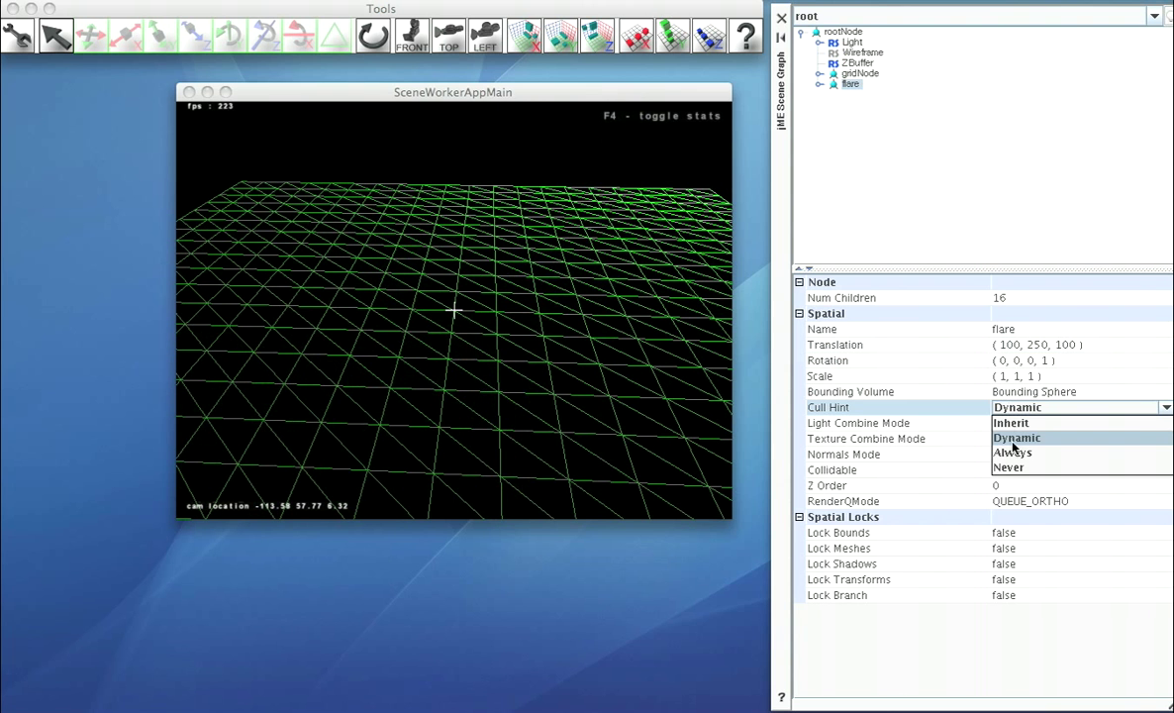
left_click(1012, 468)
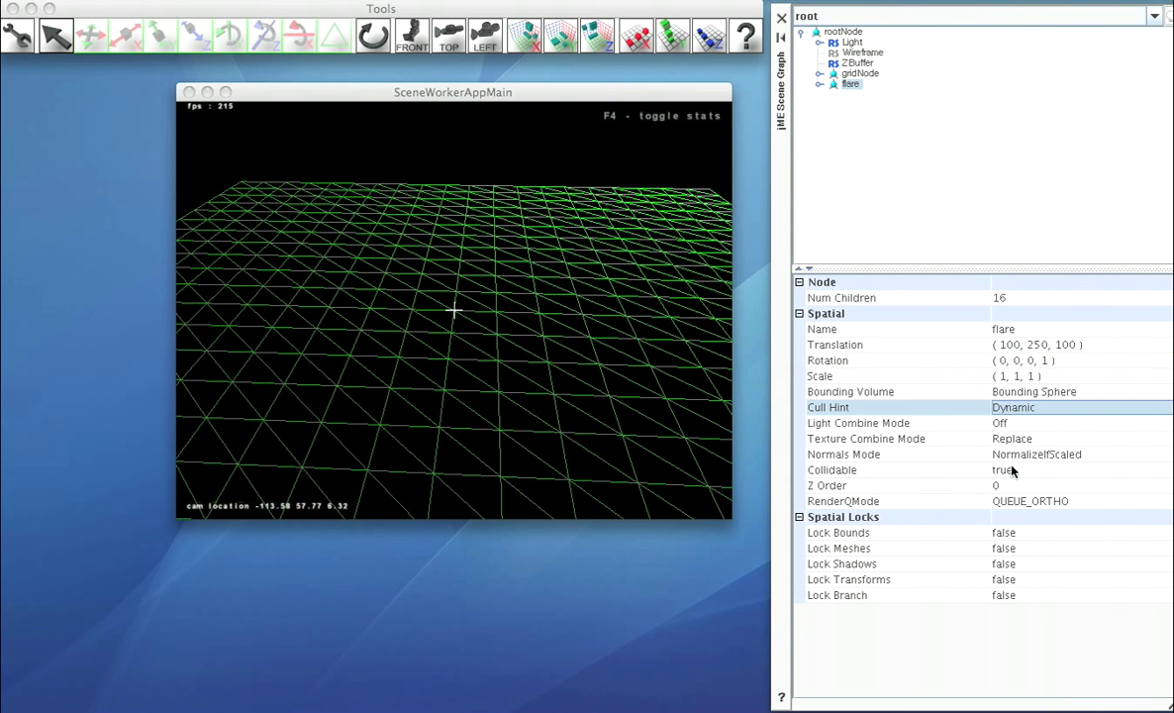
Step: Fly the camera back and around the scene to examine the lens flare at its raised position
left_click(509, 99)
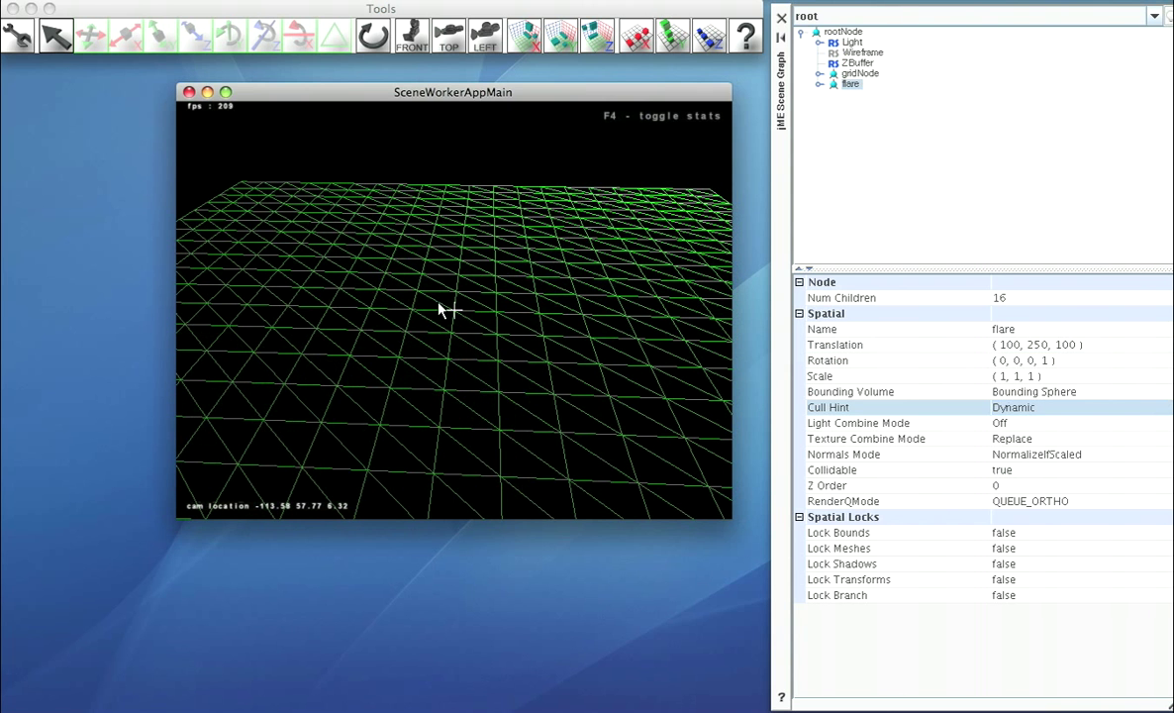
key("a")
right_click_drag(439, 302, 465, 257)
key("a")
key("s")
key("s")
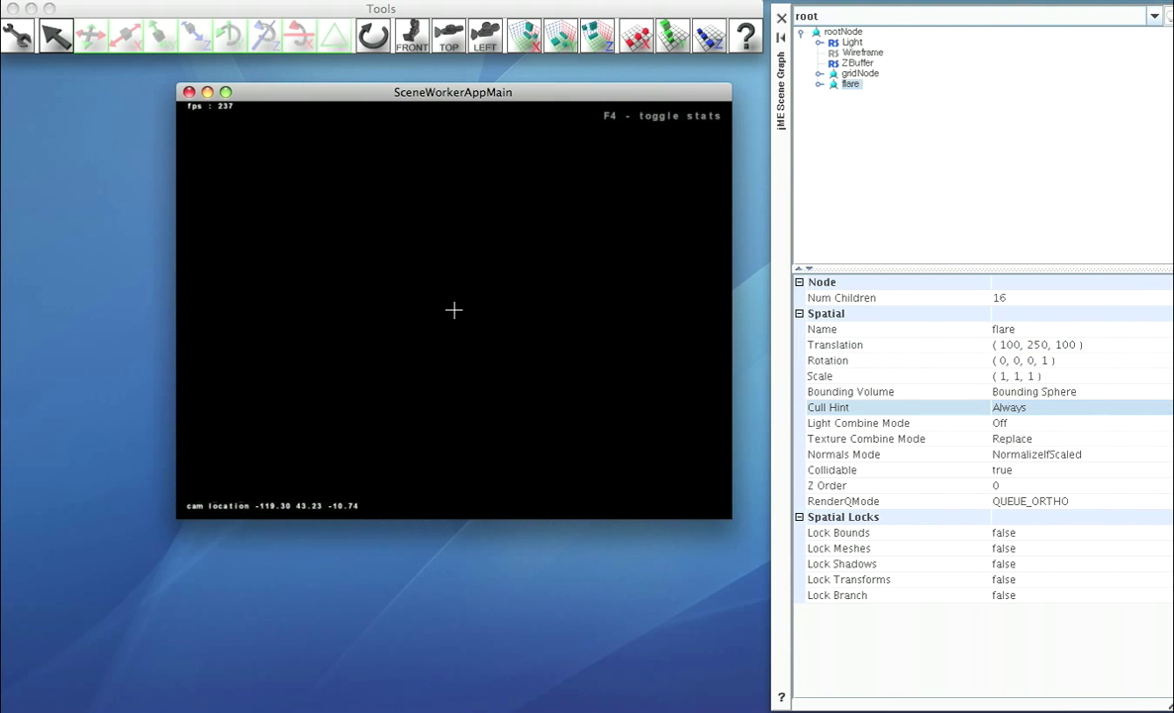
right_click_drag(454, 310, 525, 337)
key("s")
key("w")
key("a")
Step: Create a terrain under rootNode from a Hill Height Map, keeping the default height map and detail values
left_click(834, 33)
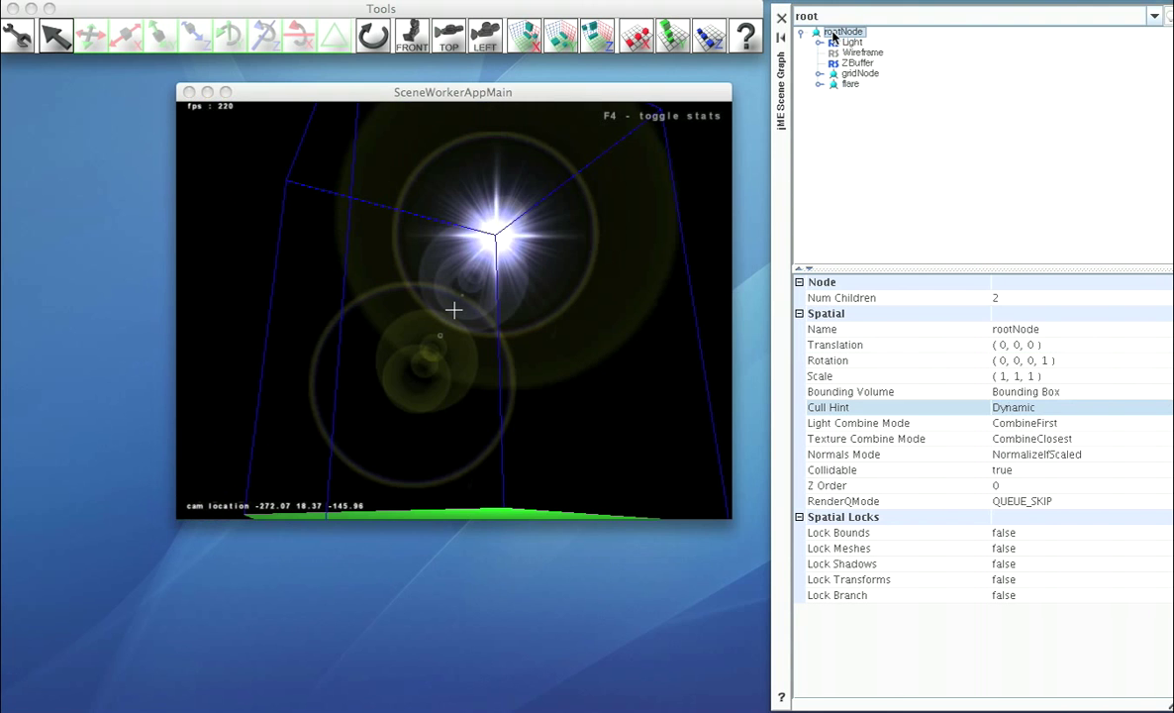
right_click(834, 35)
mouse_move(875, 73)
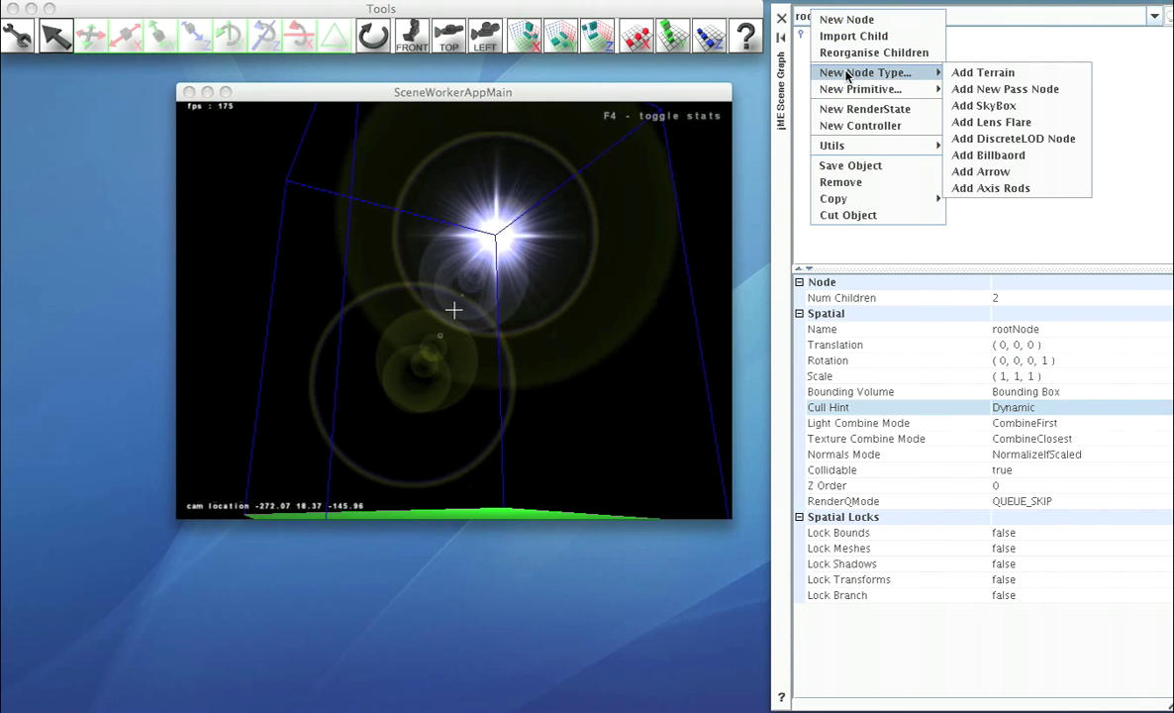
left_click(990, 72)
left_click_drag(751, 492, 847, 550)
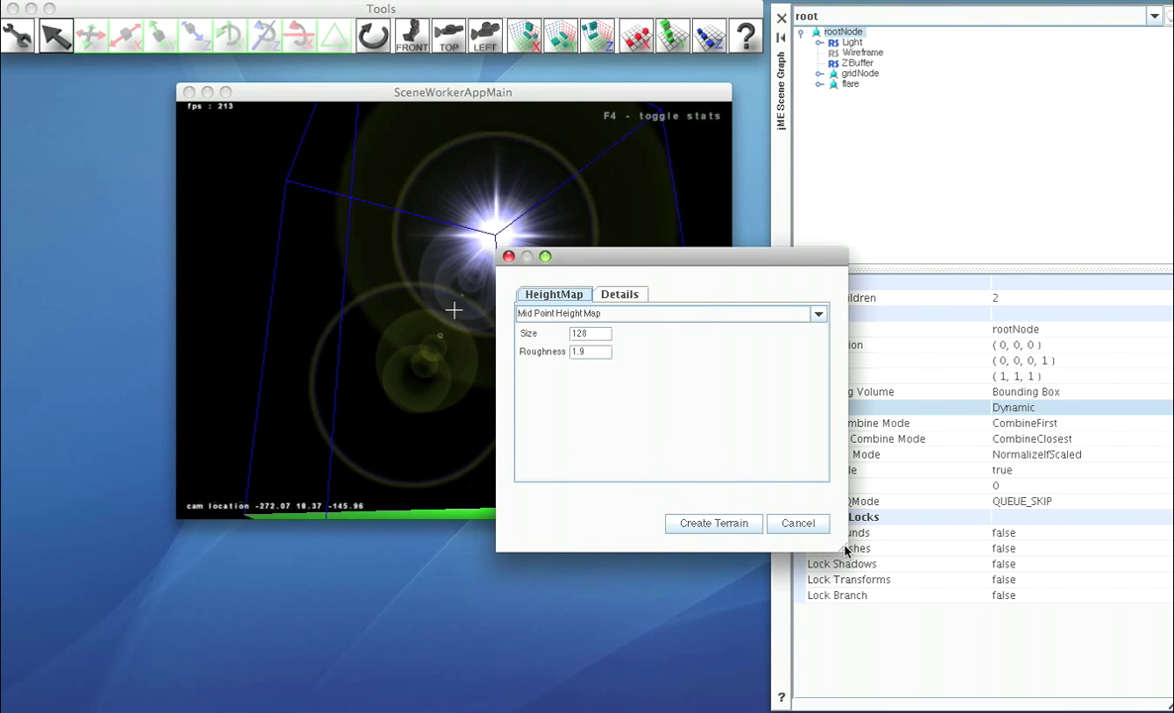
left_click(613, 314)
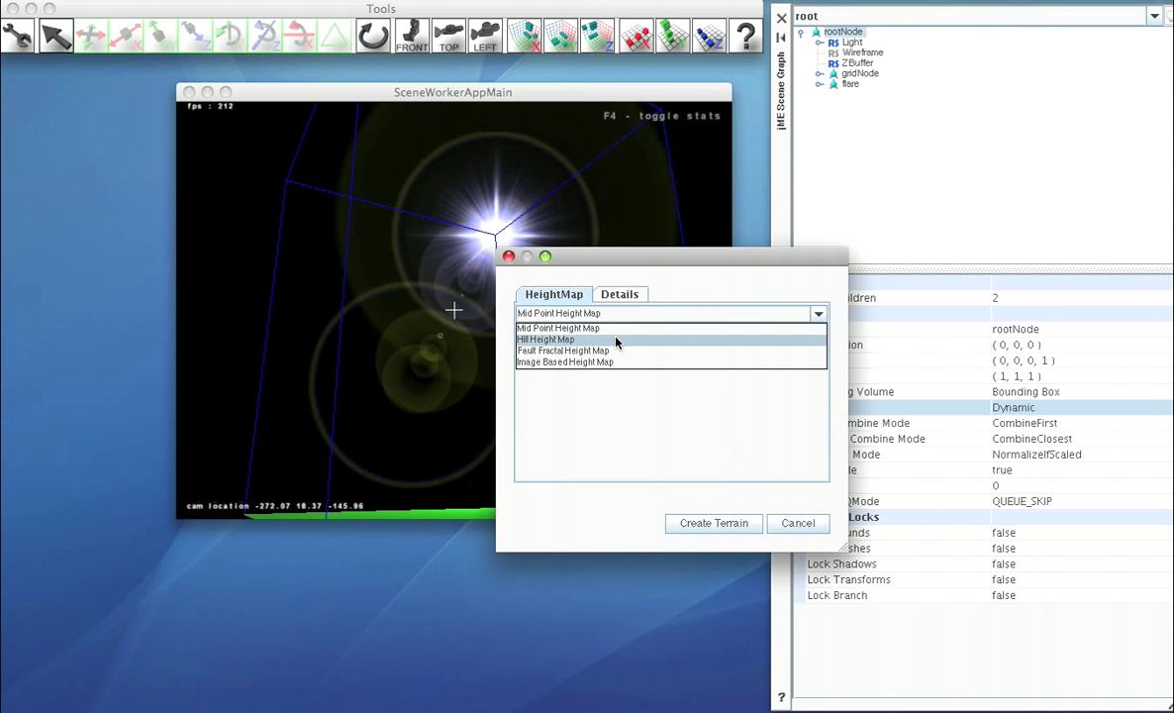
left_click(616, 339)
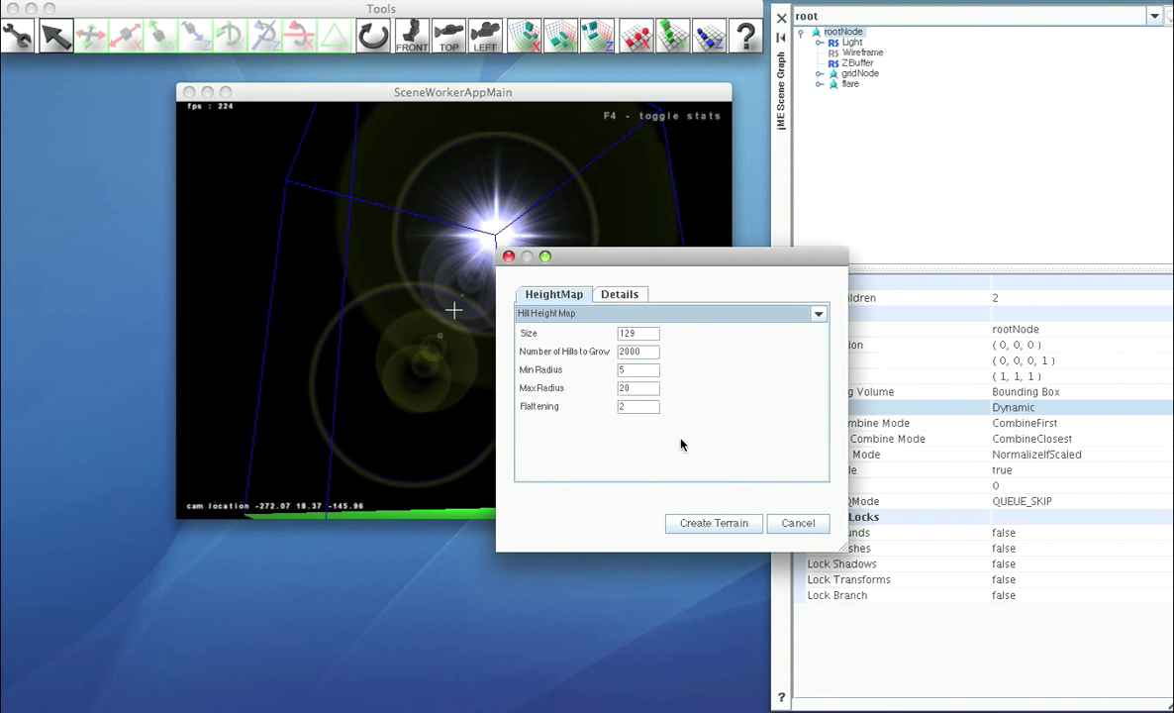
left_click(620, 294)
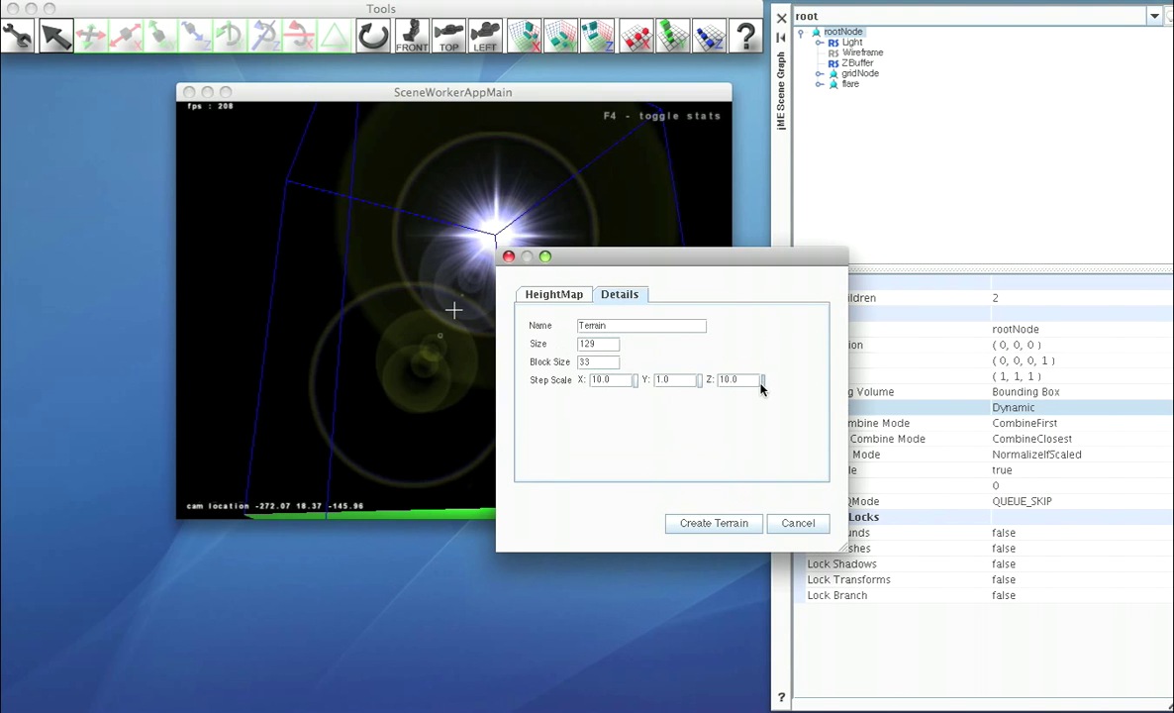
left_click(687, 521)
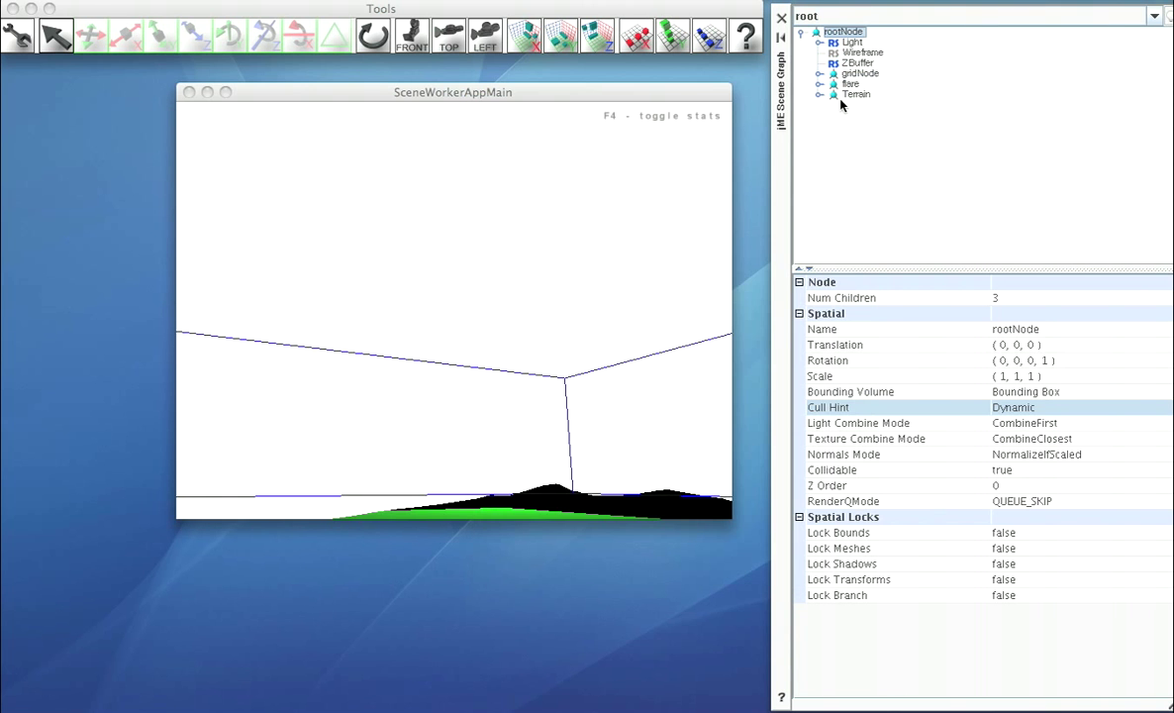
Step: Focus on the Terrain node and examine the hills from above and from ground level together with the flare
left_click(848, 95)
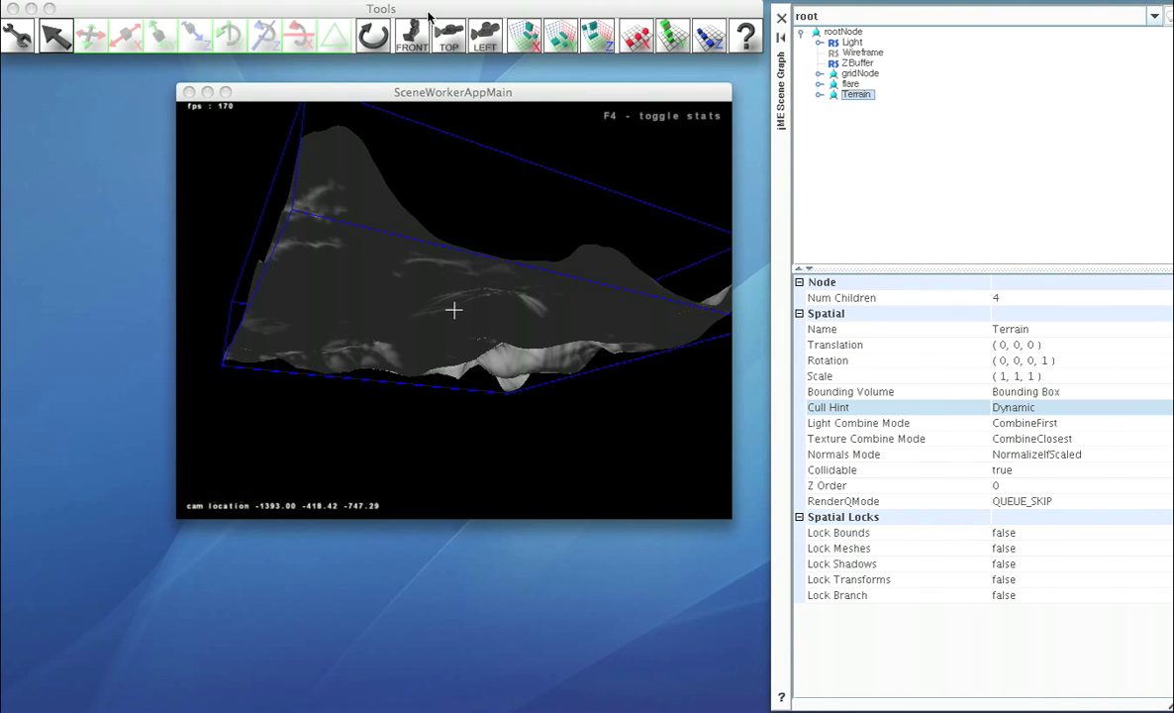
left_click(448, 35)
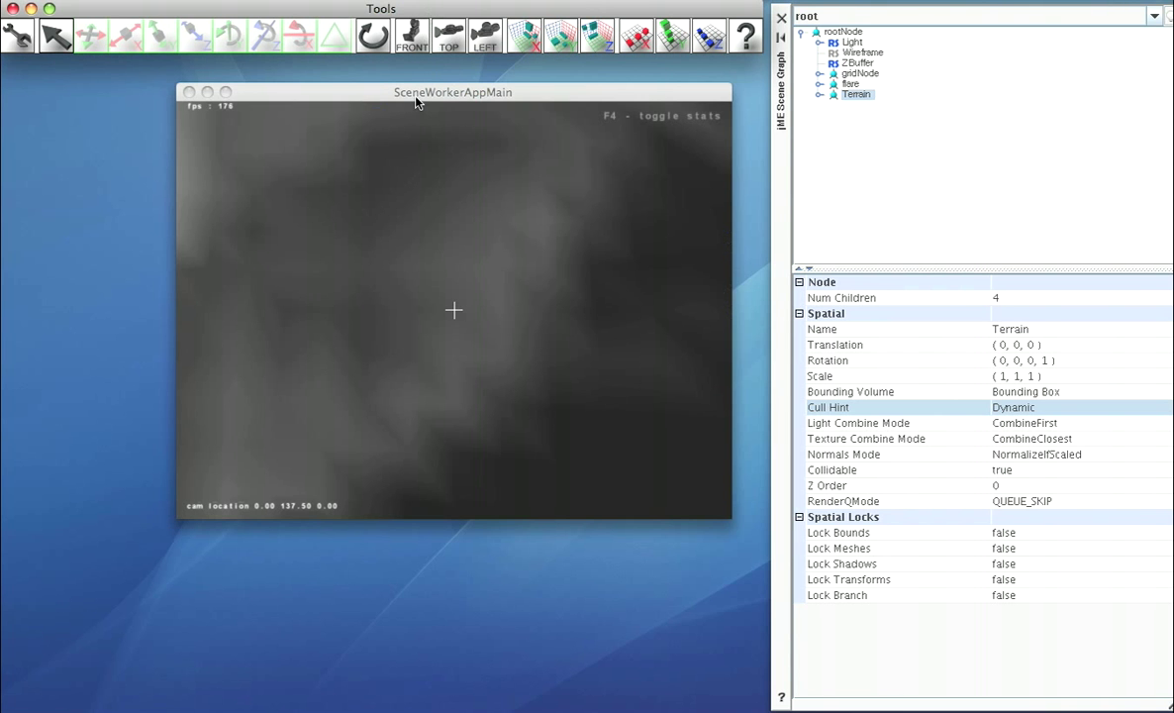
left_click(416, 97)
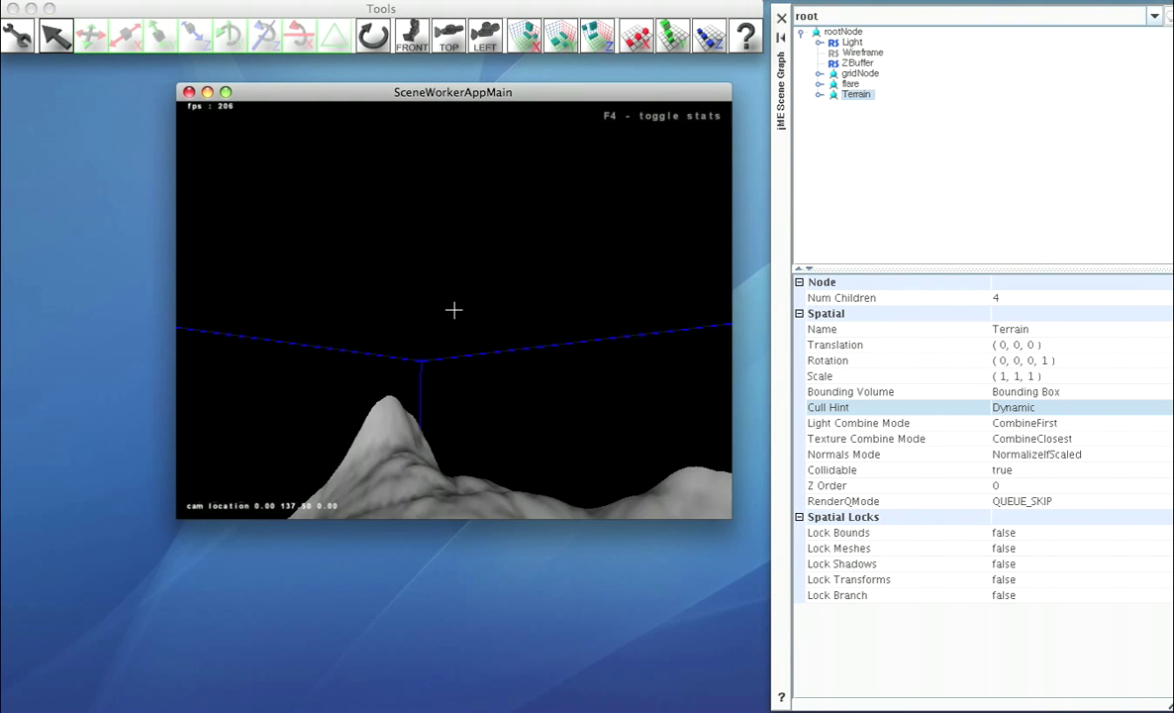
key("w")
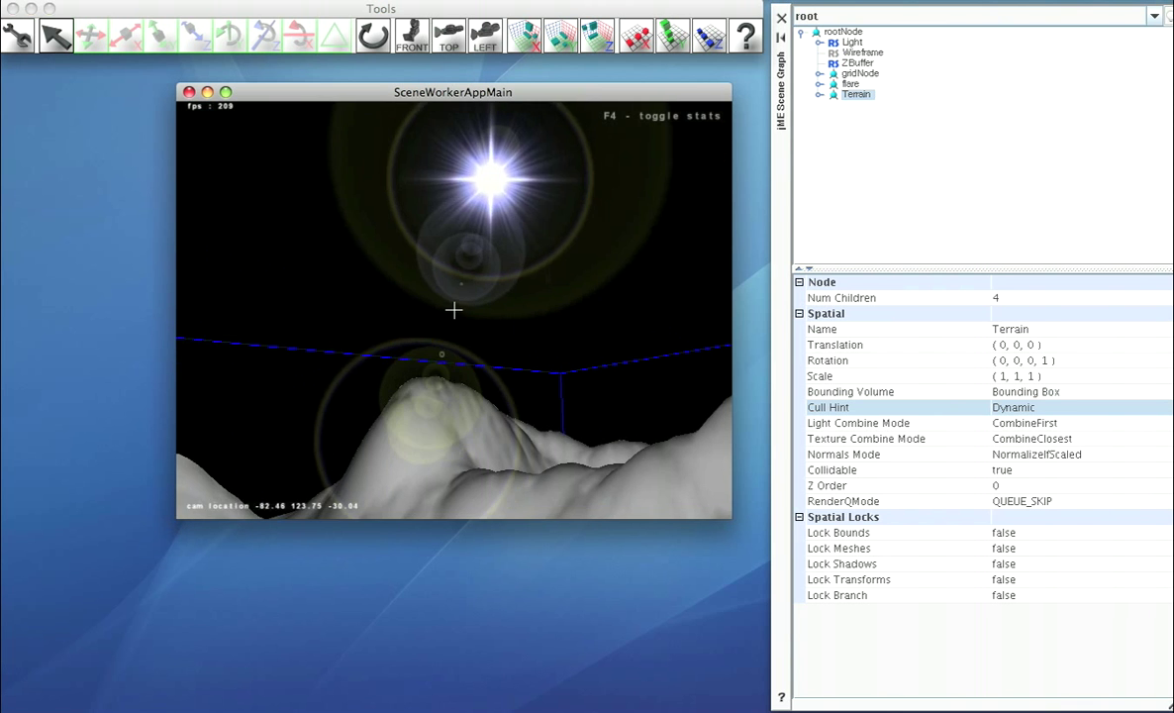
Step: Open the Procedural Texture Generator for the Terrain node
key("s")
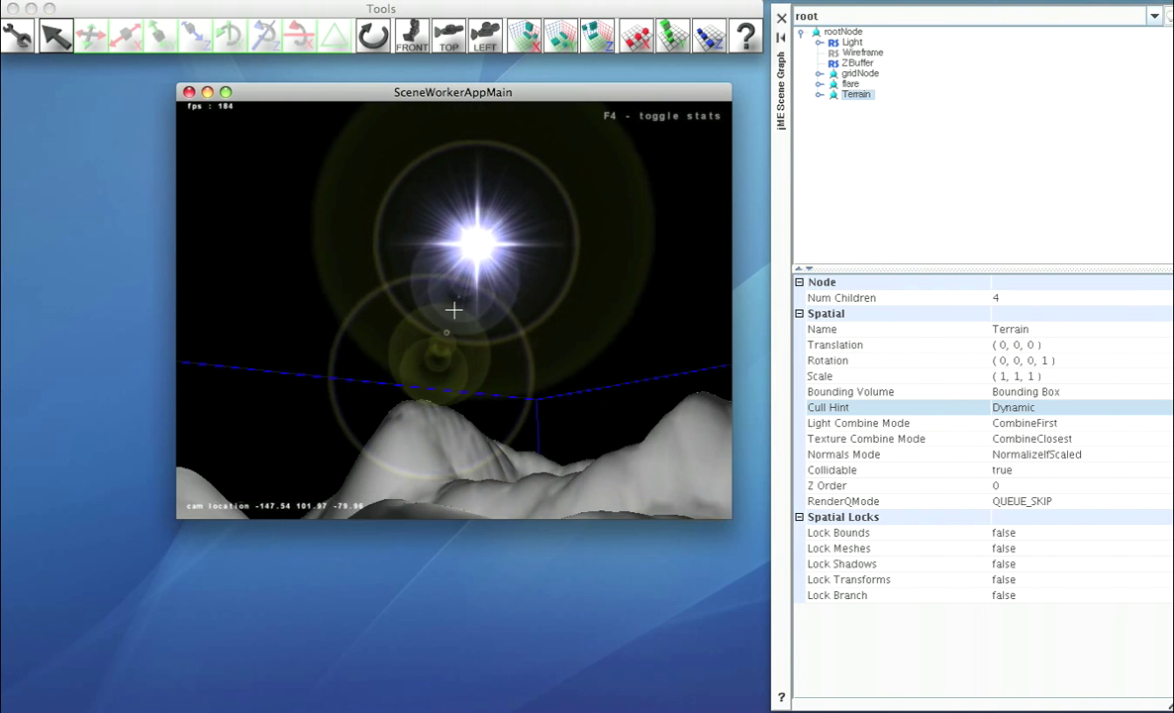
key("d")
key("w")
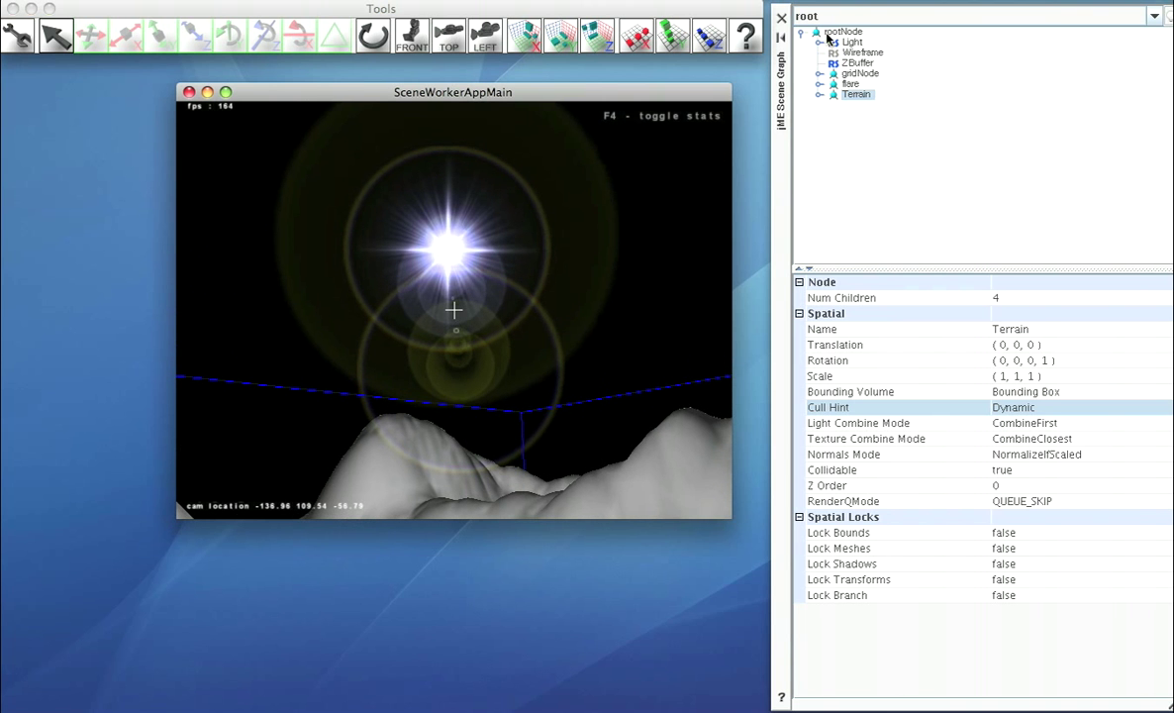
right_click(841, 87)
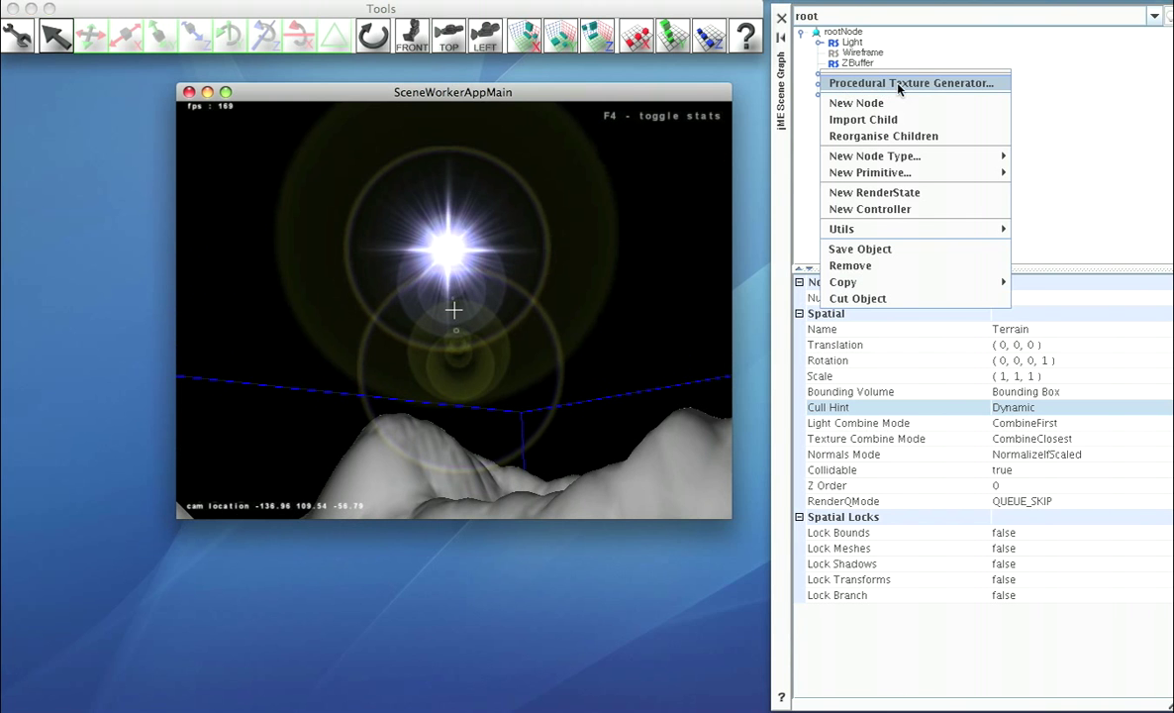
left_click(834, 84)
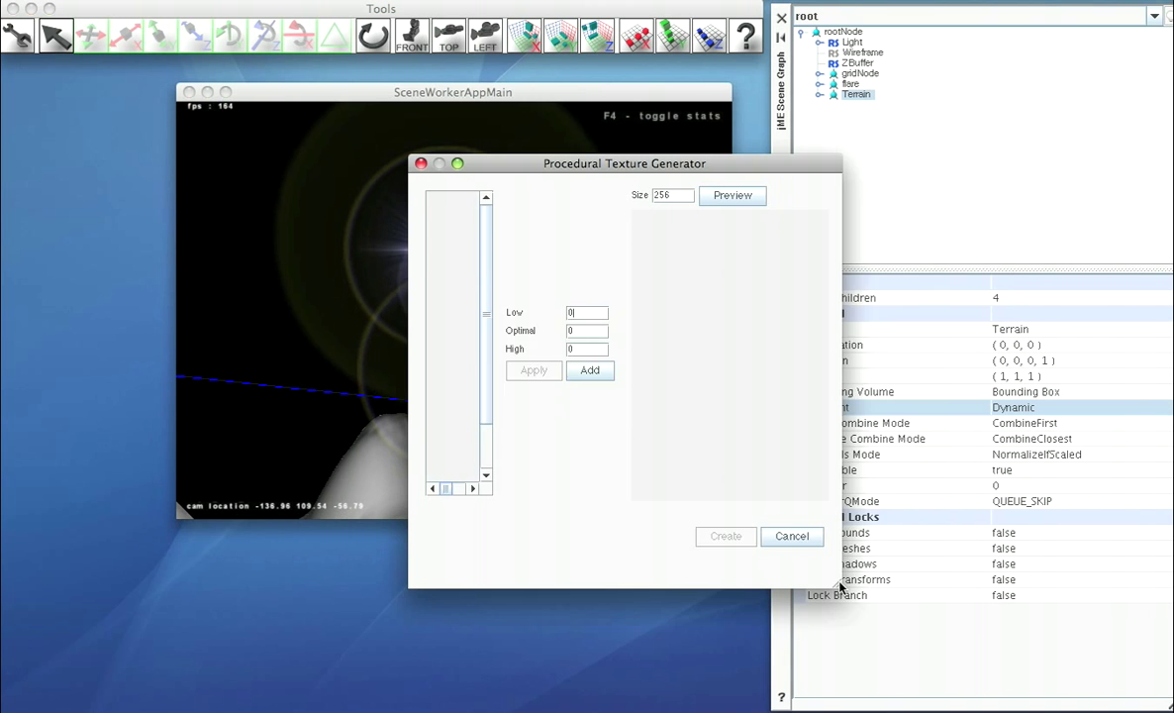
Step: Add baserock.jpg from the test/data/texture/terrain folder as the generator's first texture
left_click(635, 380)
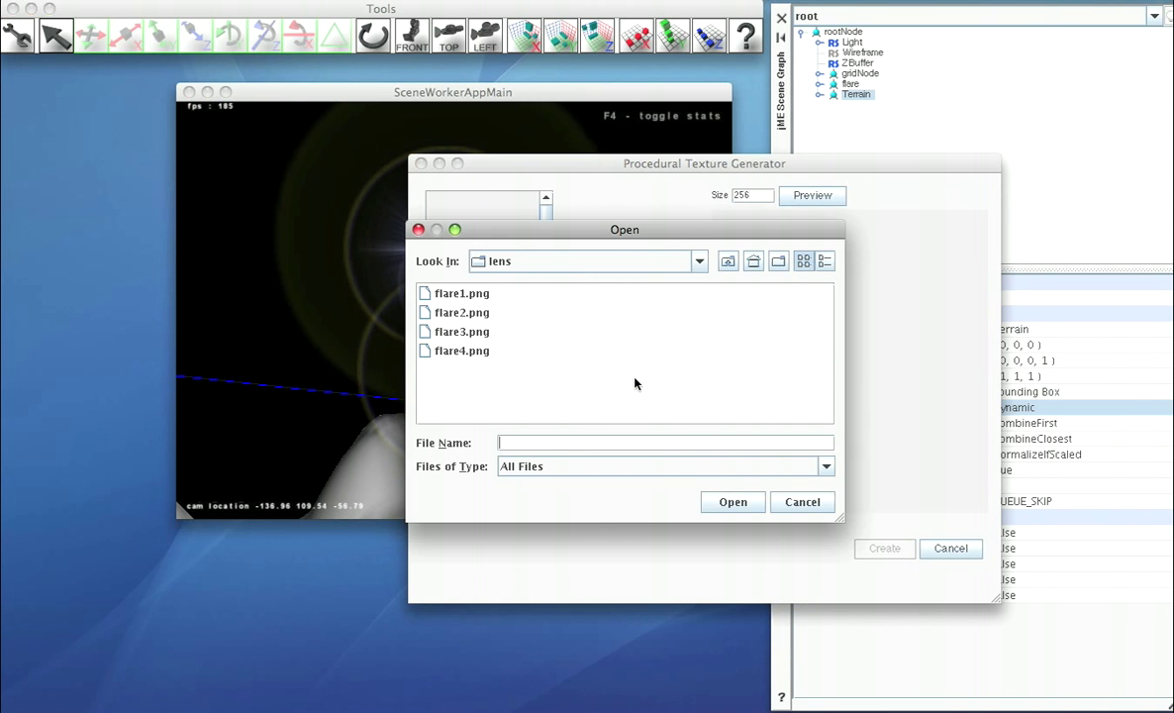
left_click(679, 262)
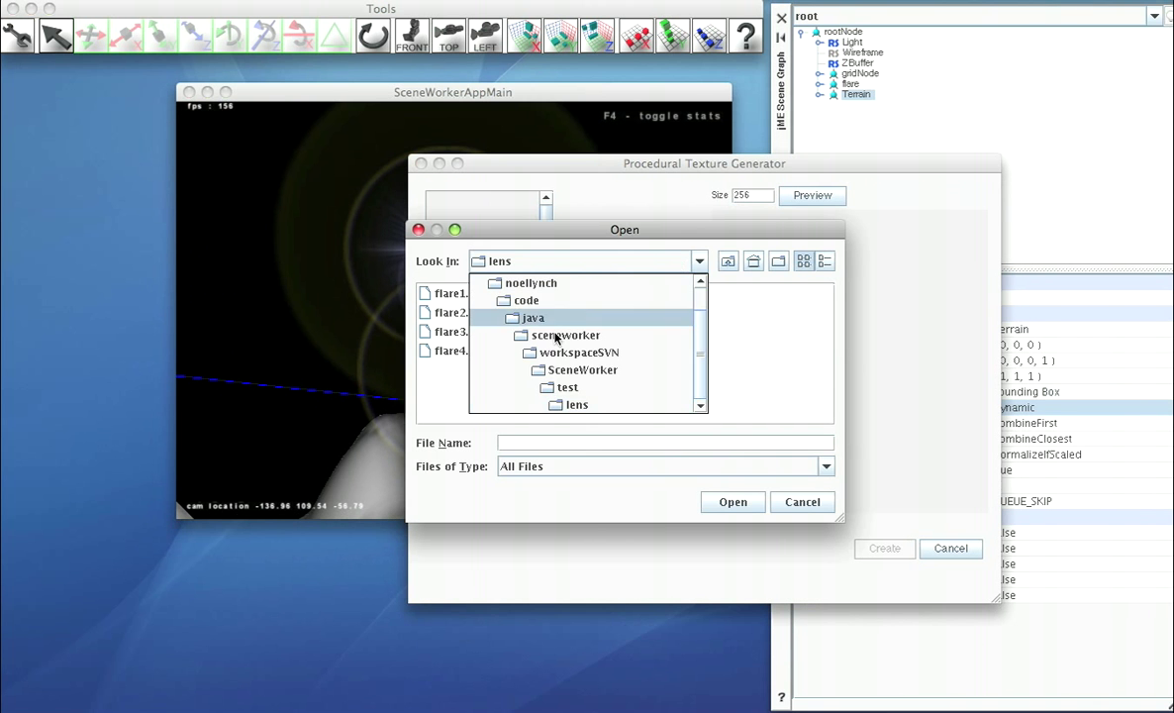
left_click(565, 386)
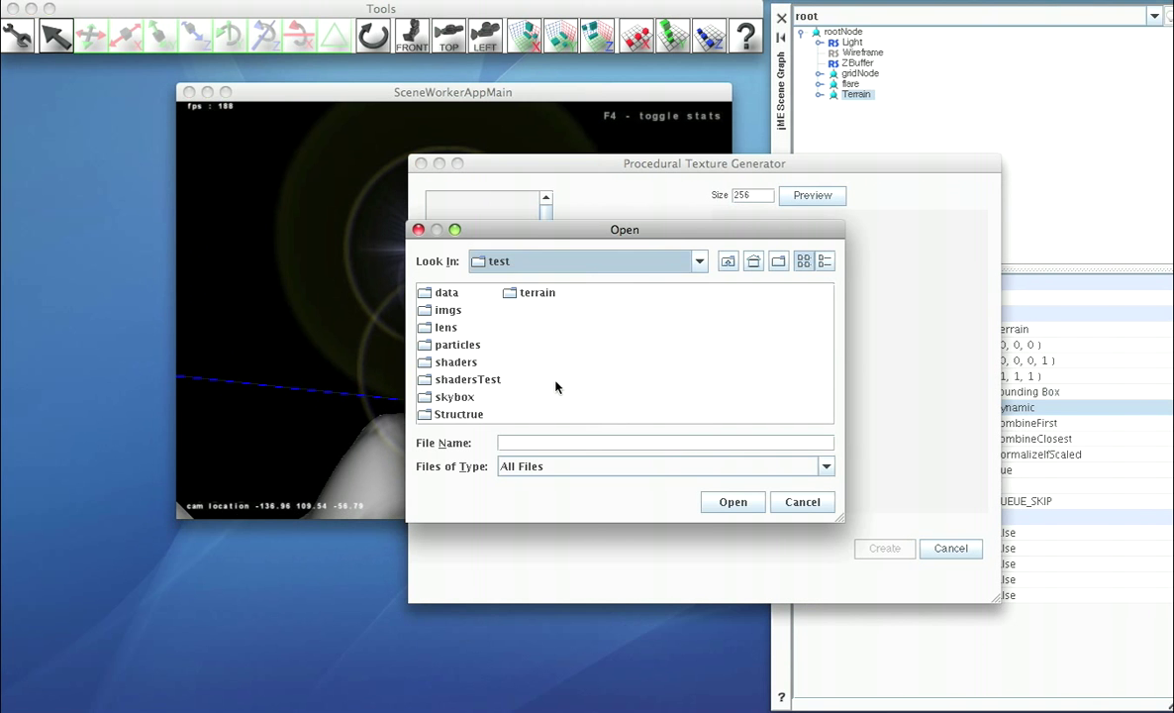
double_click(446, 294)
double_click(442, 398)
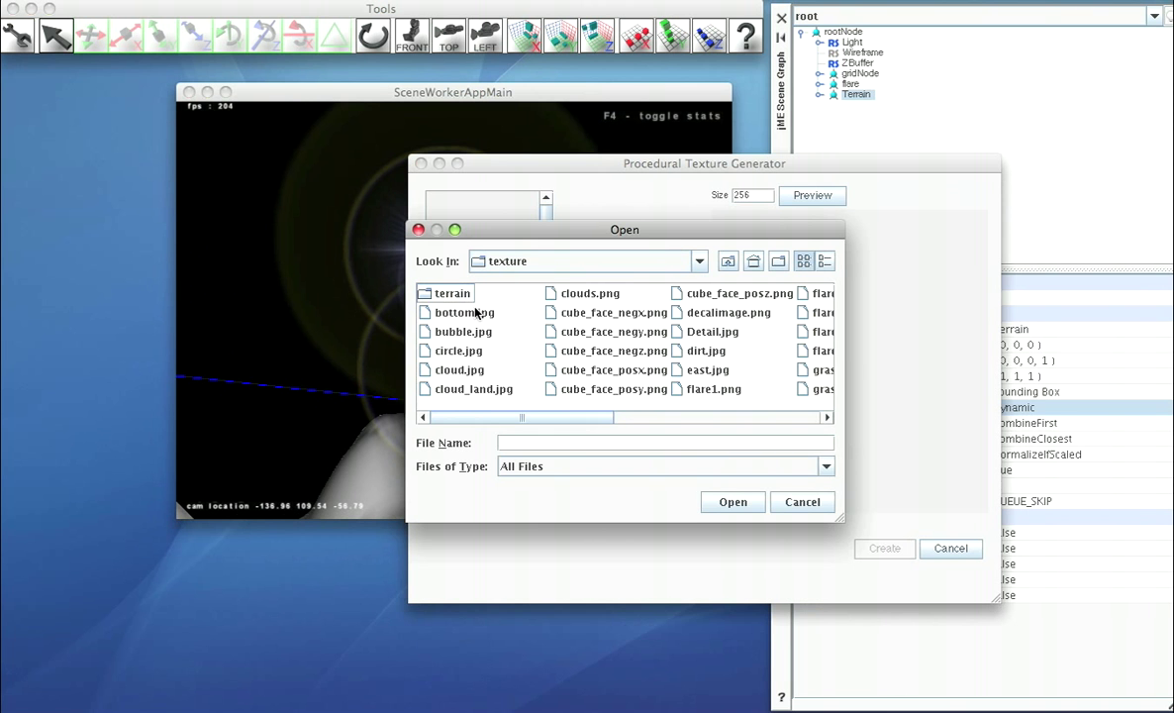
double_click(459, 294)
left_click(445, 296)
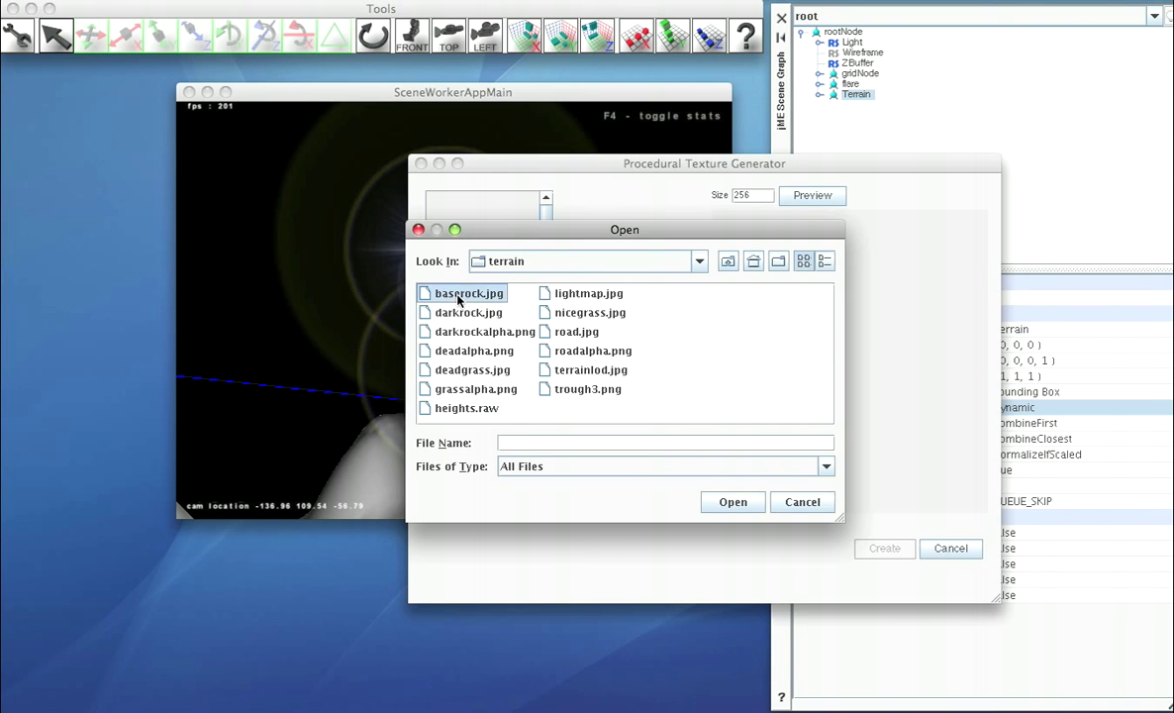
left_click(740, 502)
Step: Add darkrock.jpg and nicegrass.jpg from the same terrain folder as the second and third textures
left_click(638, 377)
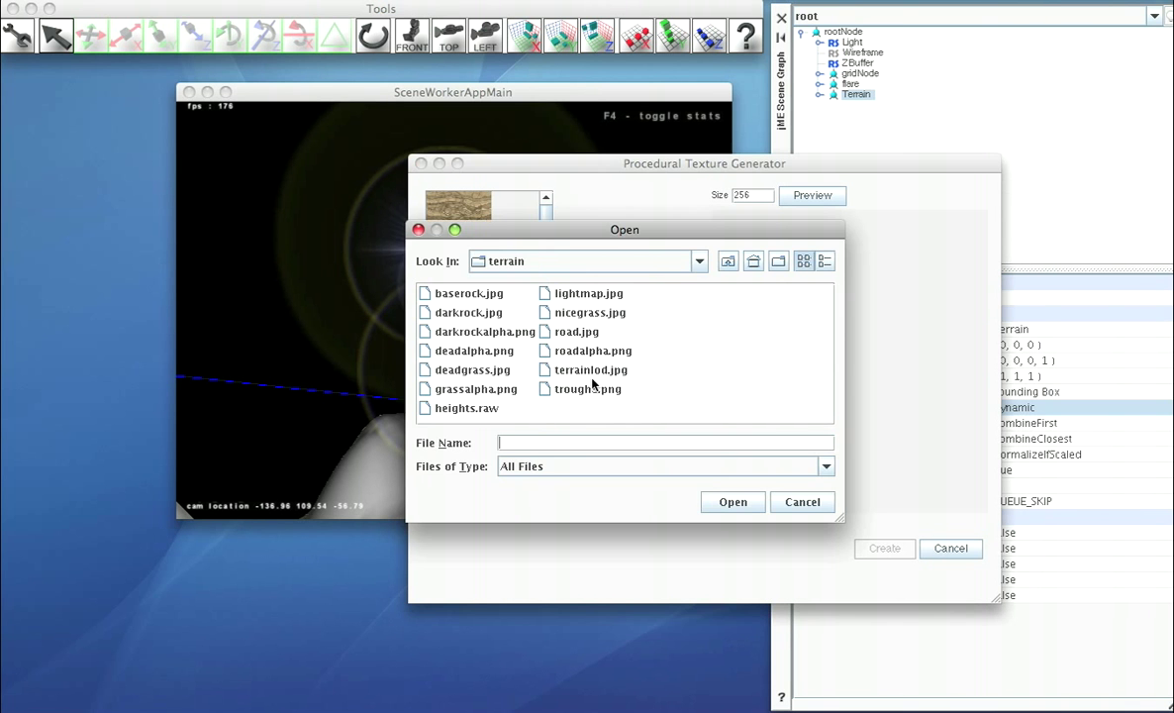
left_click(470, 313)
left_click(733, 502)
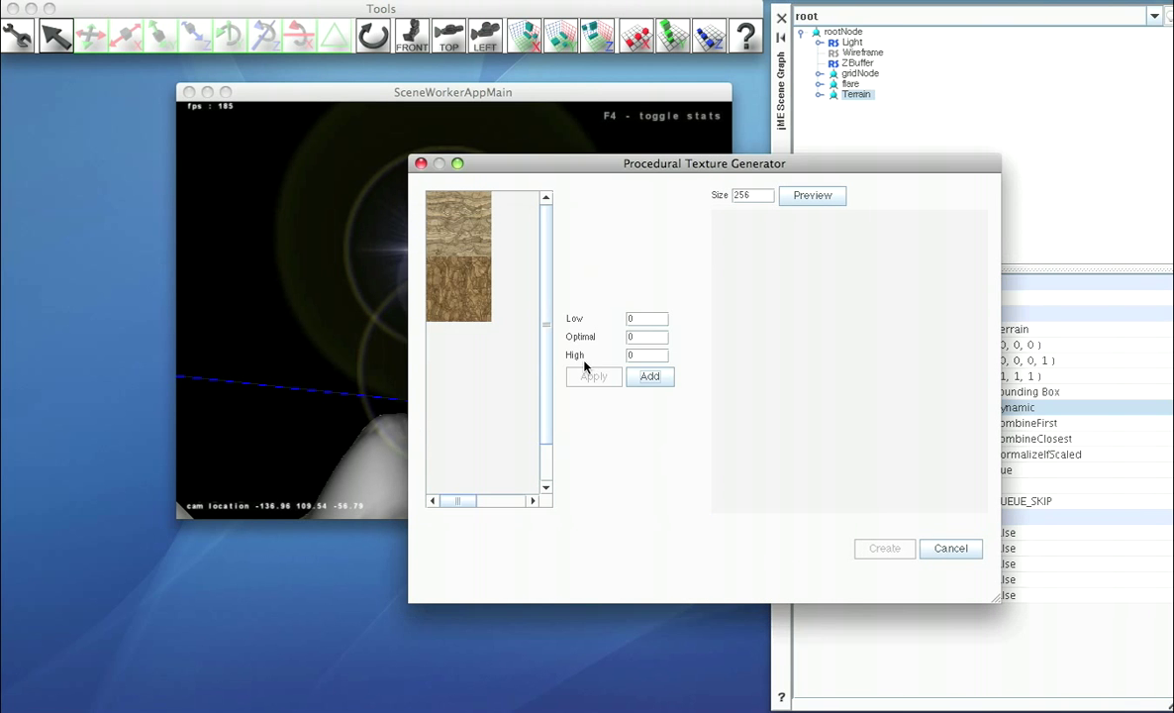
left_click(645, 385)
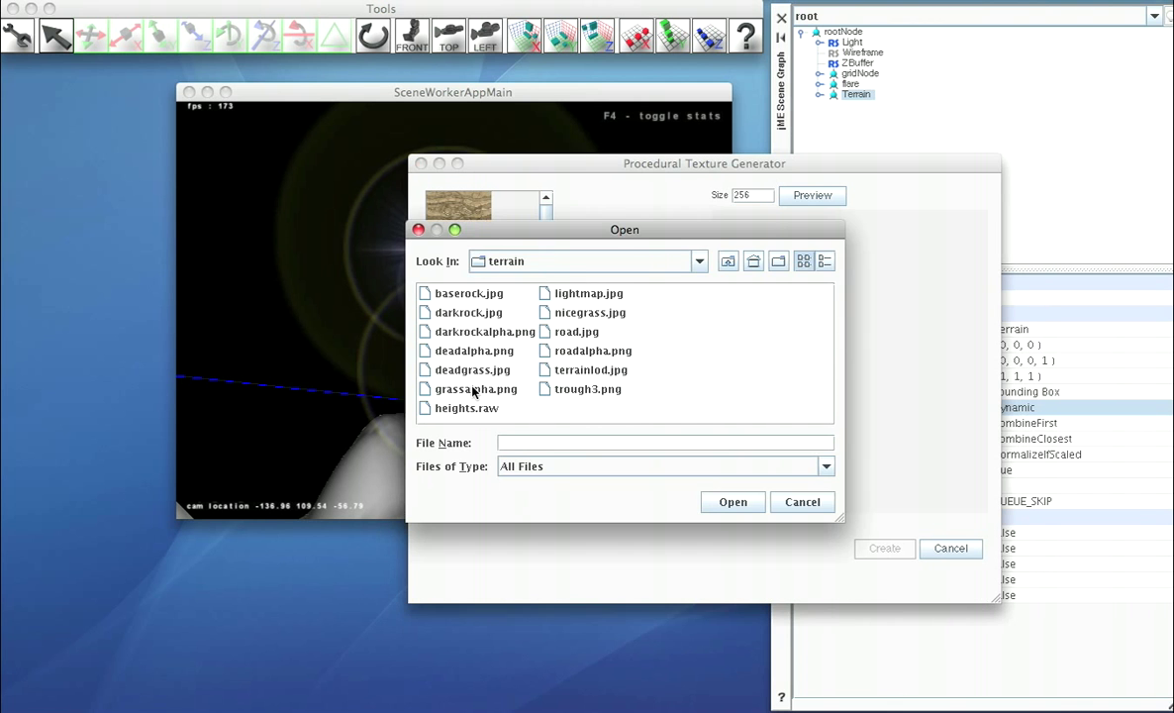
left_click(580, 313)
left_click(731, 500)
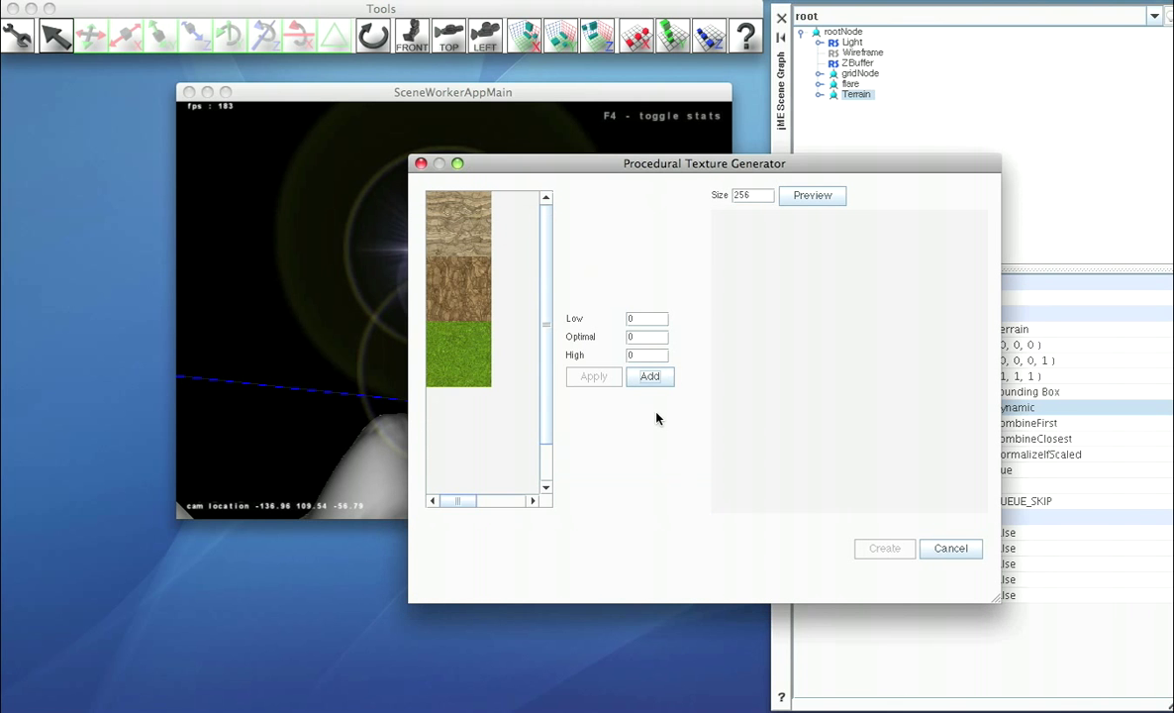
Step: Apply a height range of Low -64, Optimal 0 and High 128 to the baserock texture
left_click(467, 260)
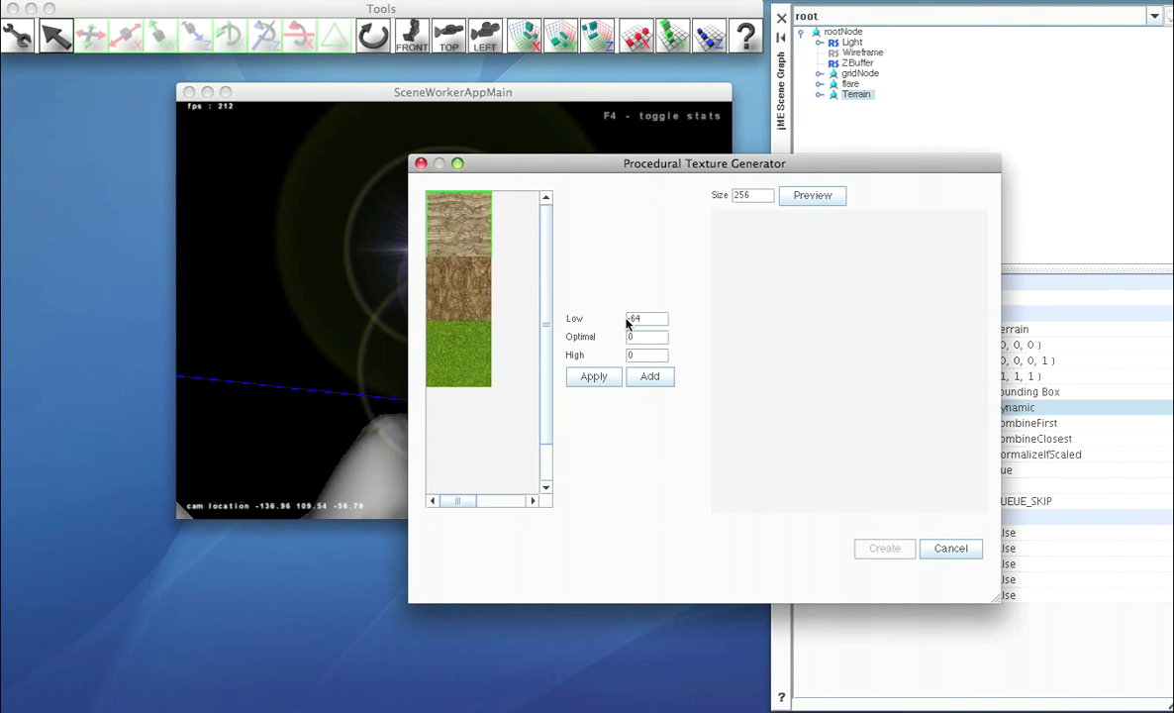
left_click(634, 355)
left_click(608, 376)
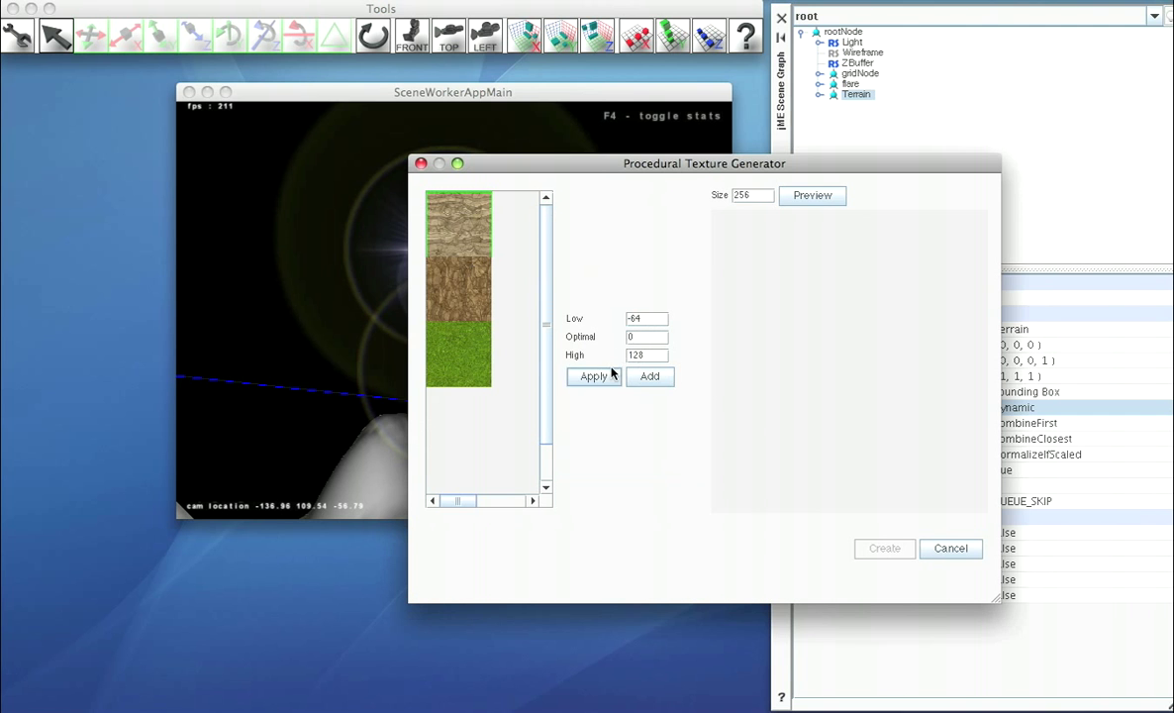
Step: Apply a height range of Low 64, Optimal 128 and High 256 to the darkrock texture
left_click(485, 290)
double_click(638, 319)
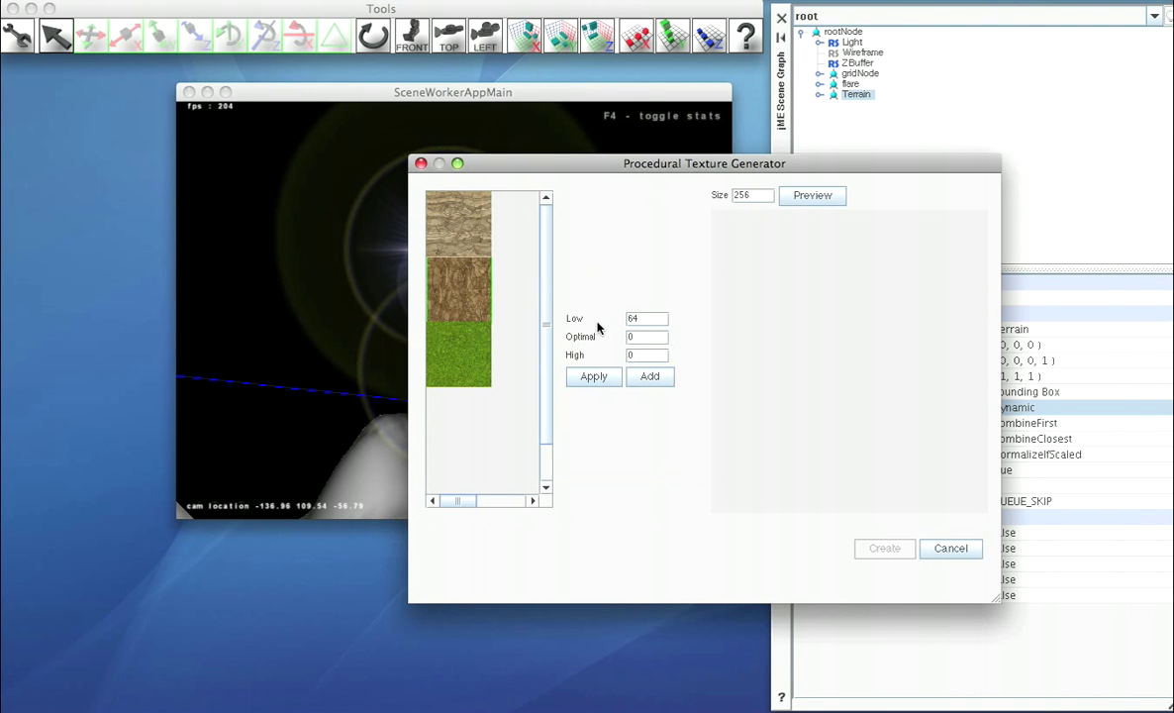
key("Tab")
type("1")
key("Tab")
type("256")
left_click(594, 377)
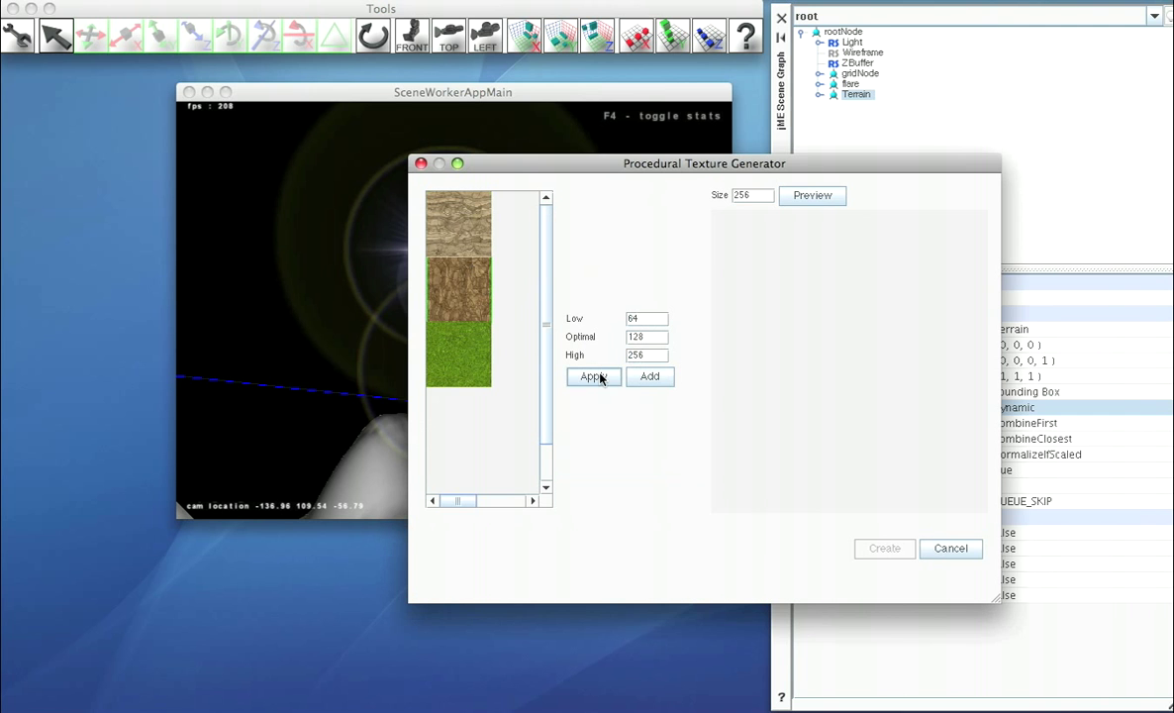
Step: Apply a height range of Low 128, Optimal 256 and High 512 to the nicegrass texture
left_click(476, 344)
left_click(645, 320)
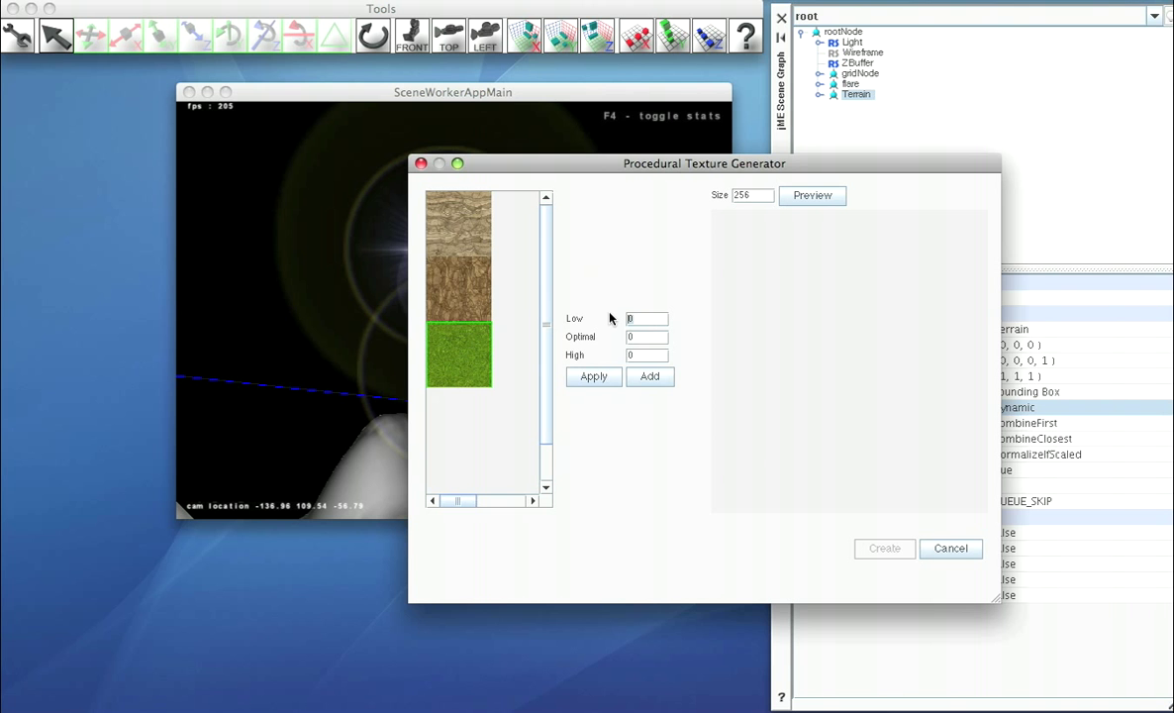
key("Tab")
type("256")
key("Tab")
type("54")
key("BackSpace")
type("128")
left_click(587, 377)
Step: Preview the blended texture at size 256 and create it on the terrain, checking the textured hills in the scene
left_click(803, 198)
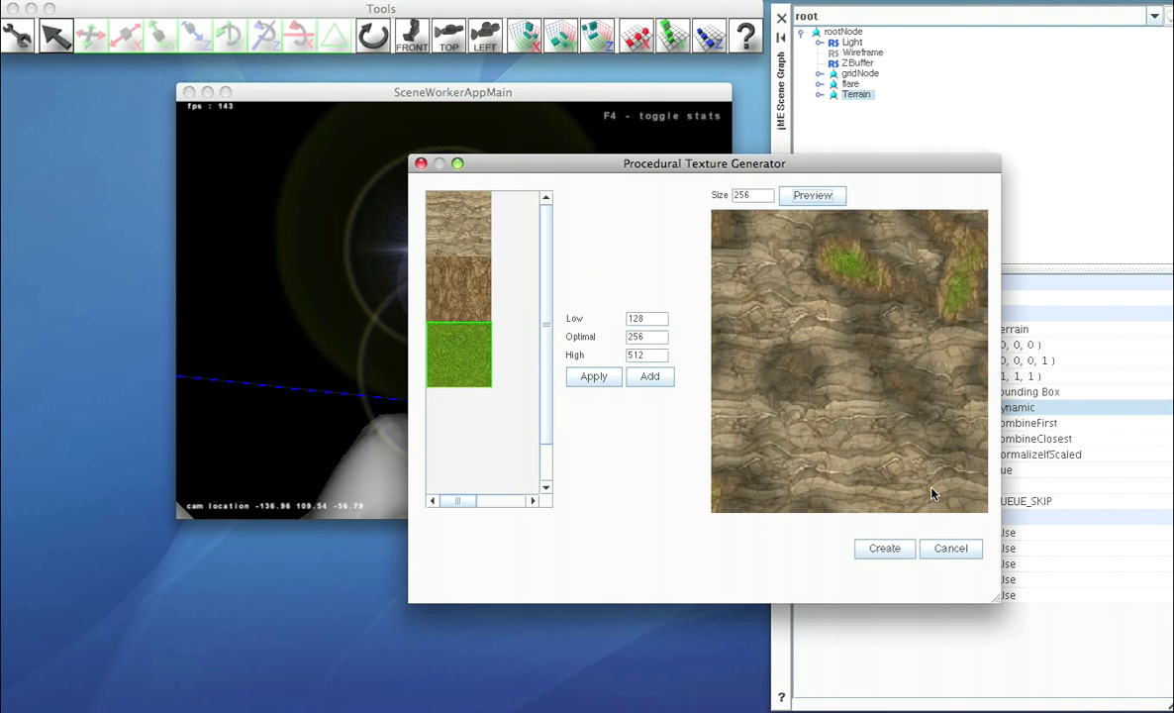
left_click(893, 553)
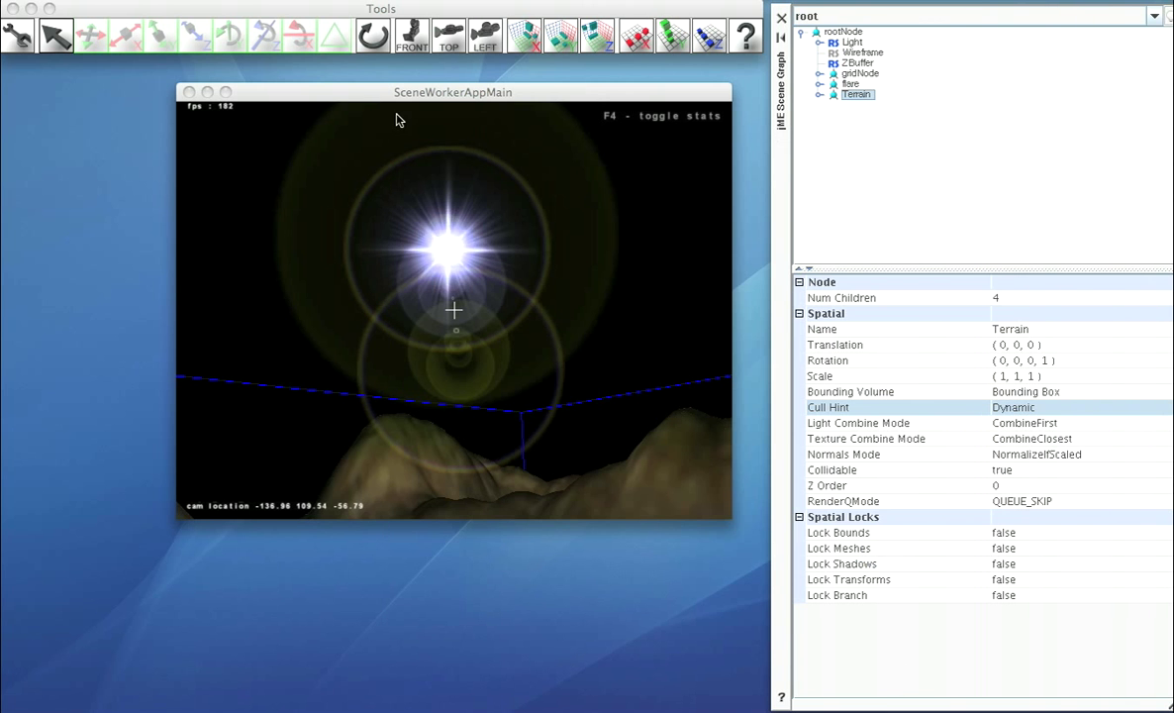
left_click(369, 94)
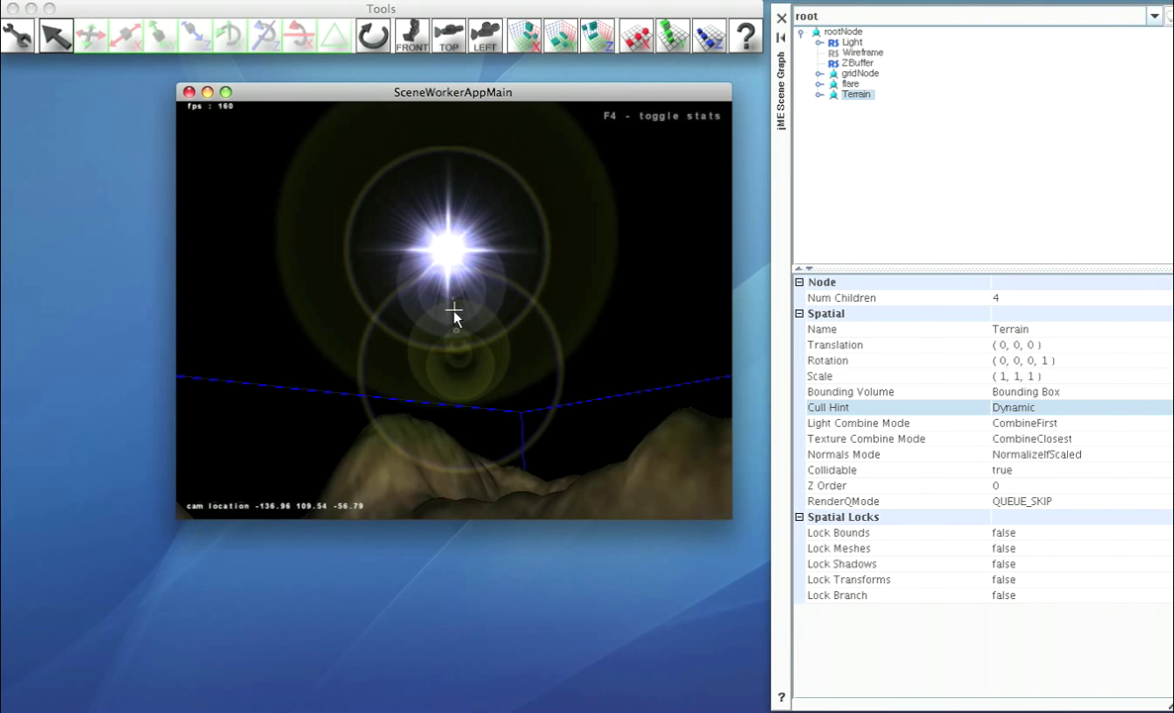
right_click_drag(455, 310, 411, 262)
key("w")
key("w")
key("w")
key("w")
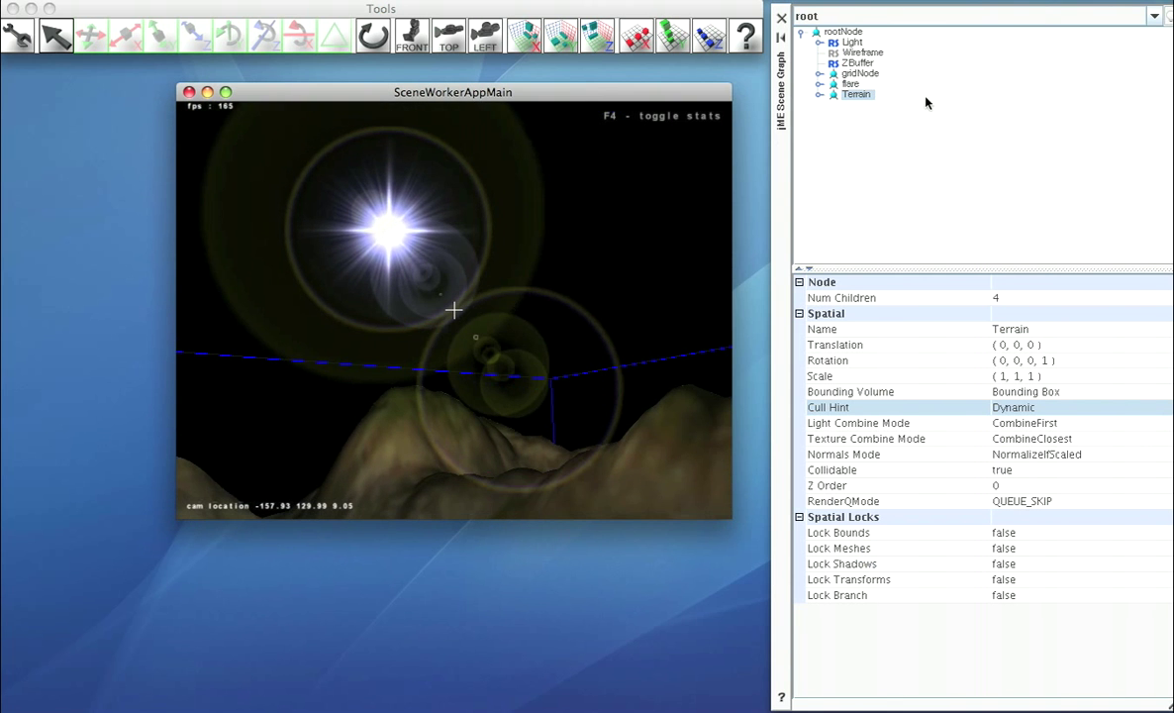
Step: Add a SkyBox node under rootNode and open it in the Sky Box Editor
left_click(847, 33)
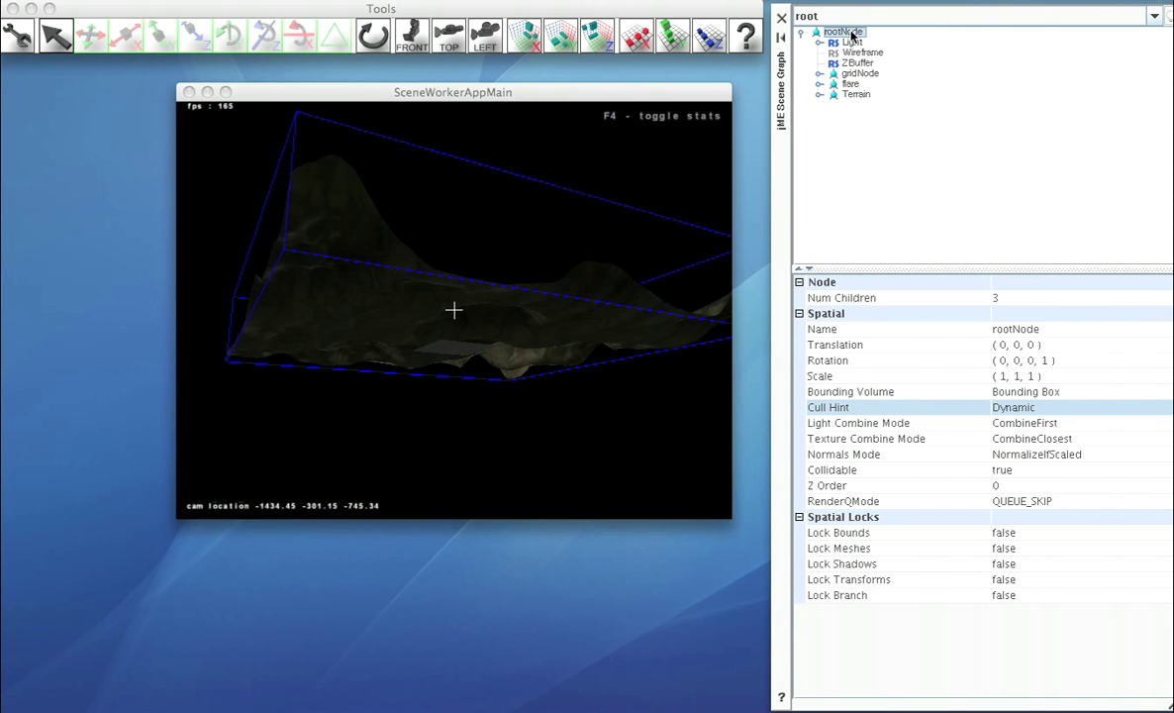
right_click(849, 35)
mouse_move(901, 71)
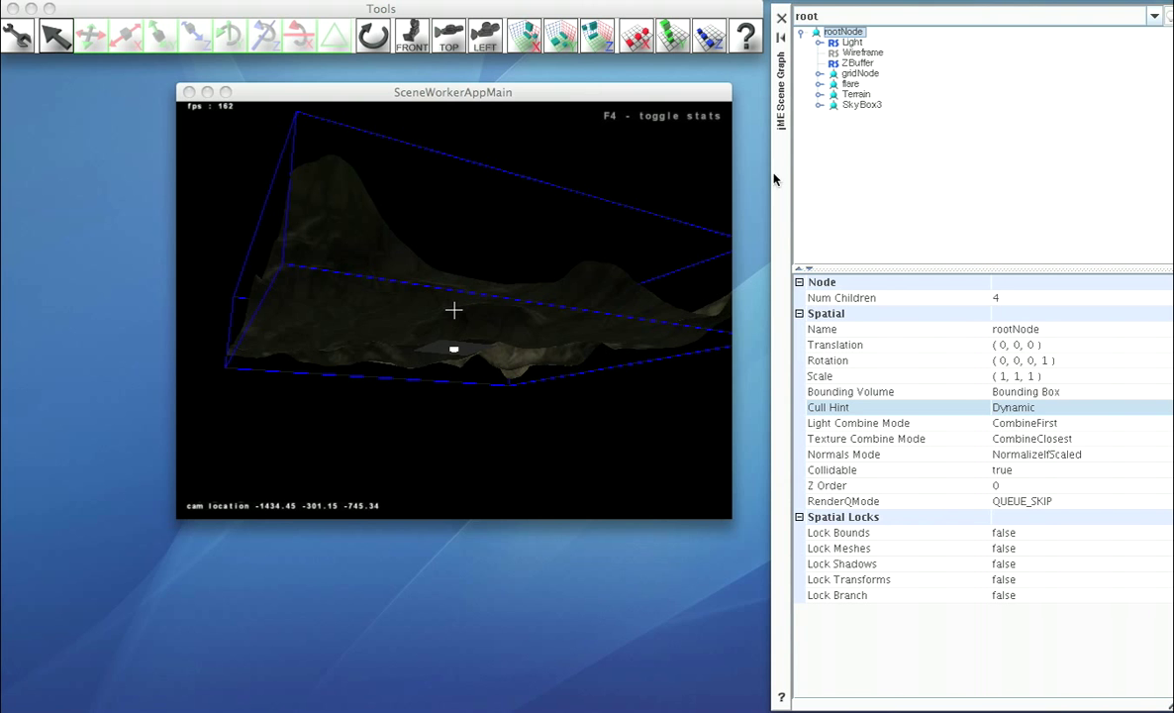
left_click(840, 105)
right_click(852, 105)
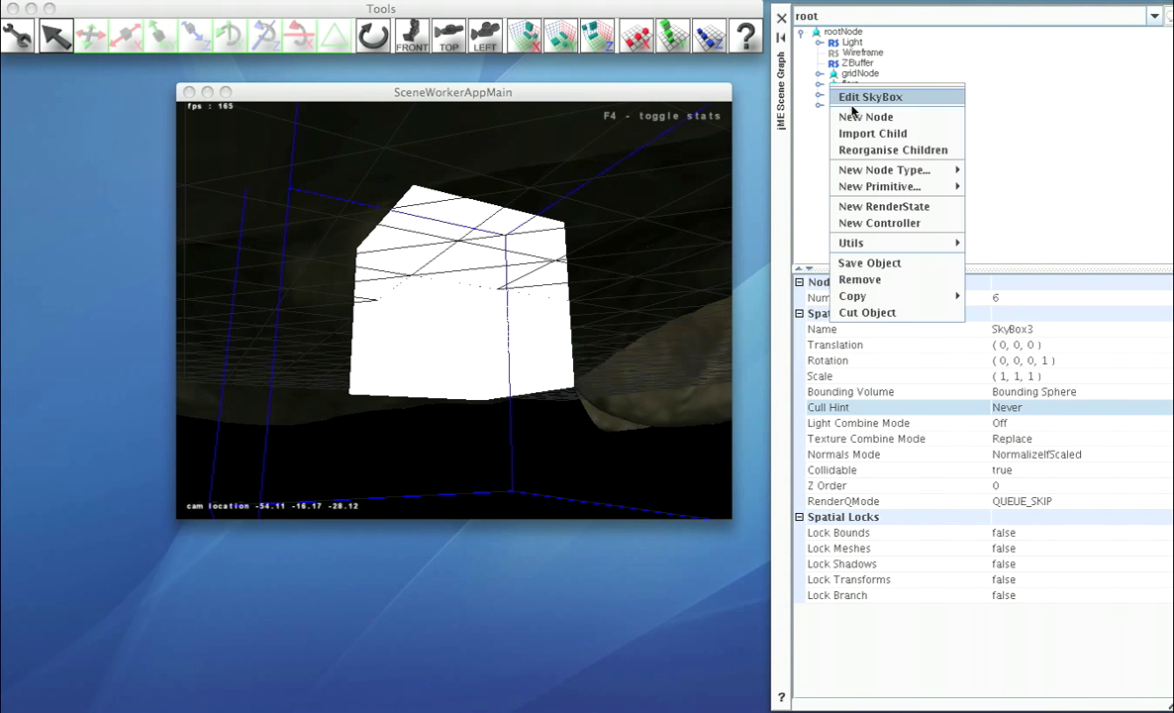
left_click(870, 97)
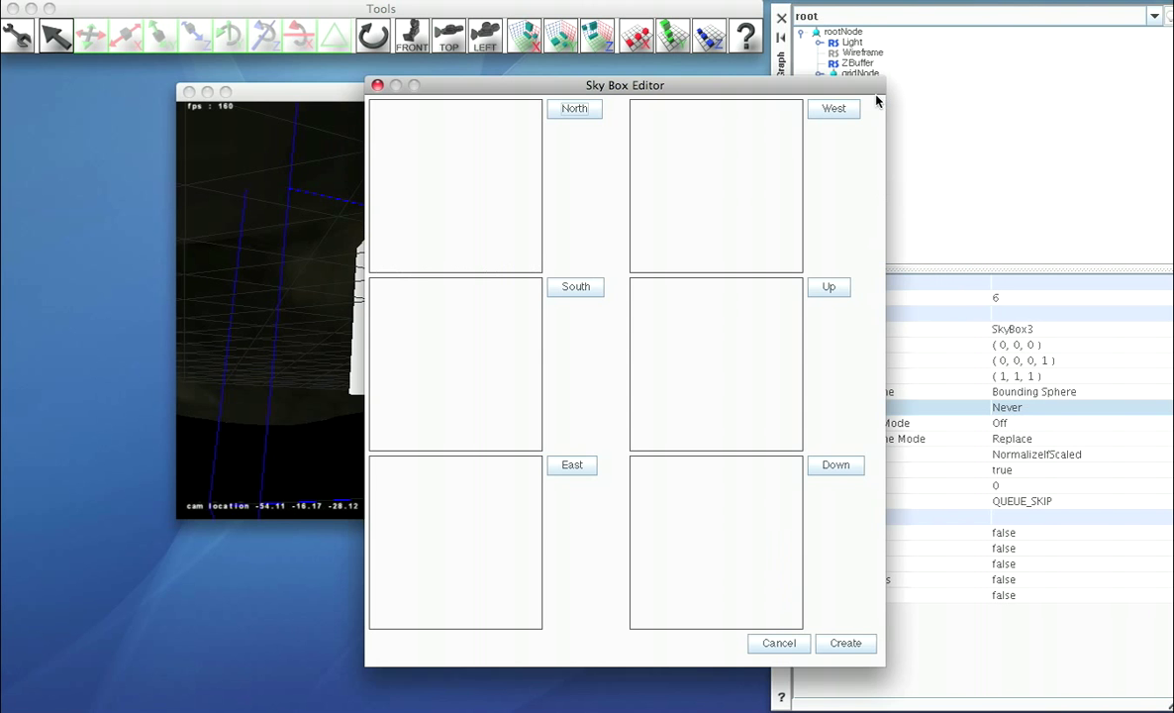
Step: Begin choosing the sky box's North image, going up from the terrain folder to the data folder
left_click(563, 111)
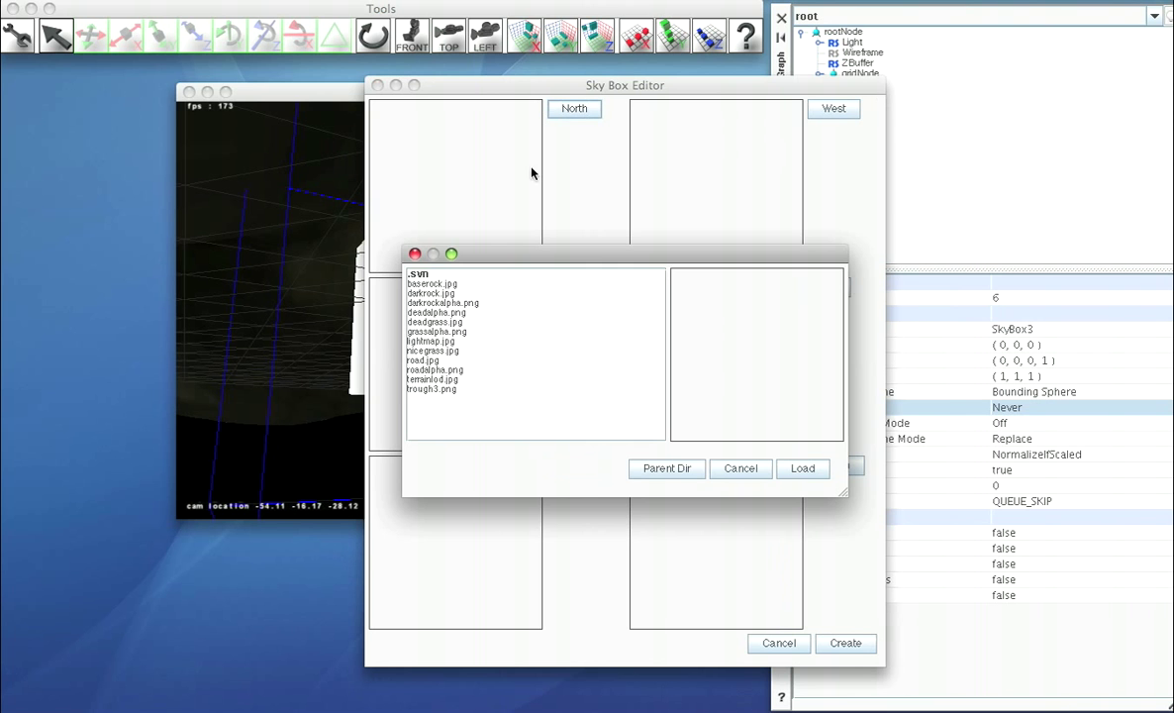
left_click(673, 467)
left_click(682, 469)
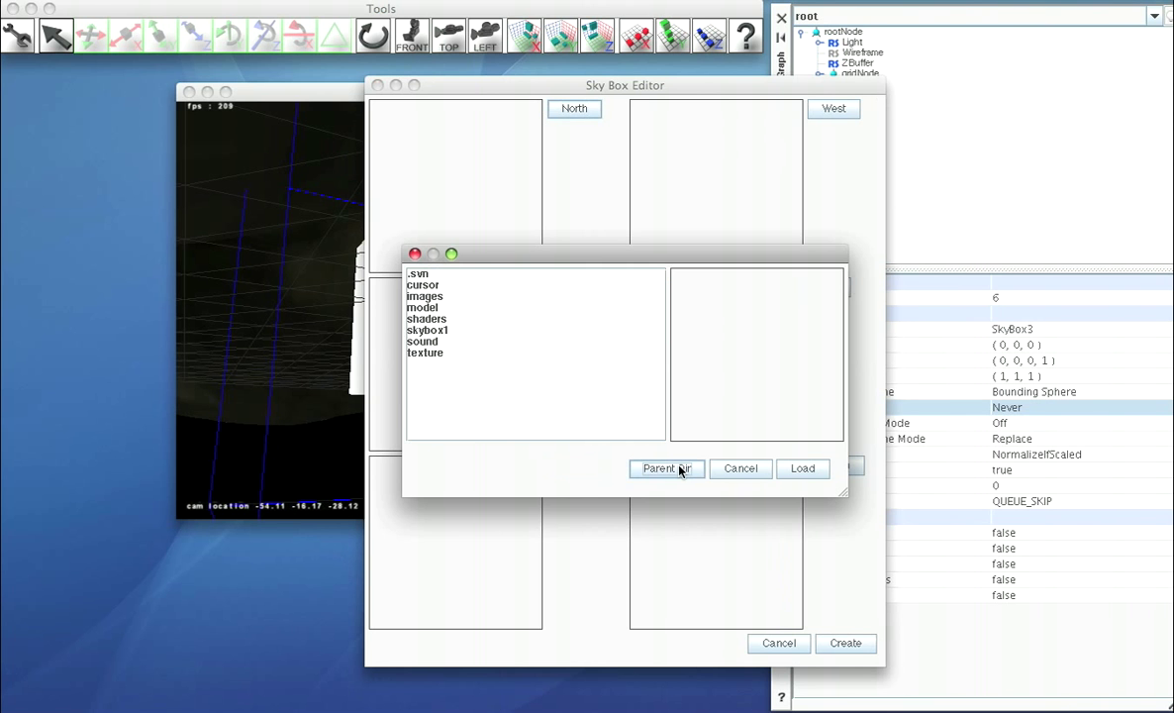
left_click(451, 330)
left_click(792, 469)
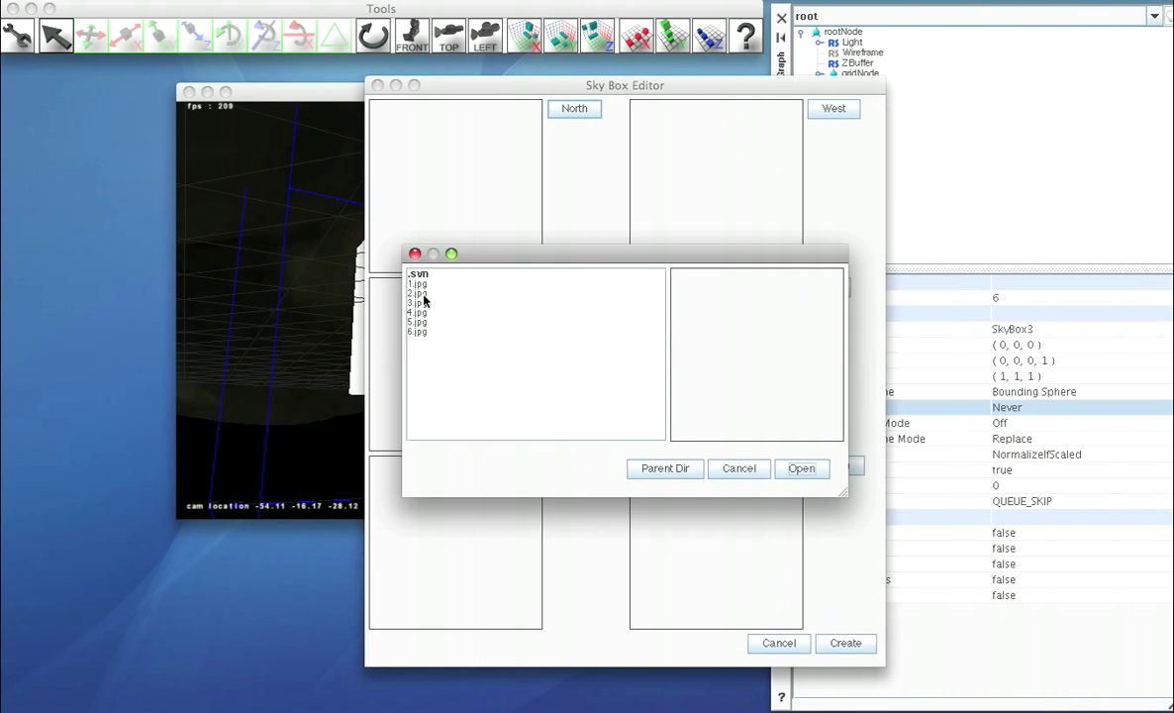
left_click(683, 470)
Step: Load north.jpg from the test/skybox folder as the sky box's North face
left_click(683, 470)
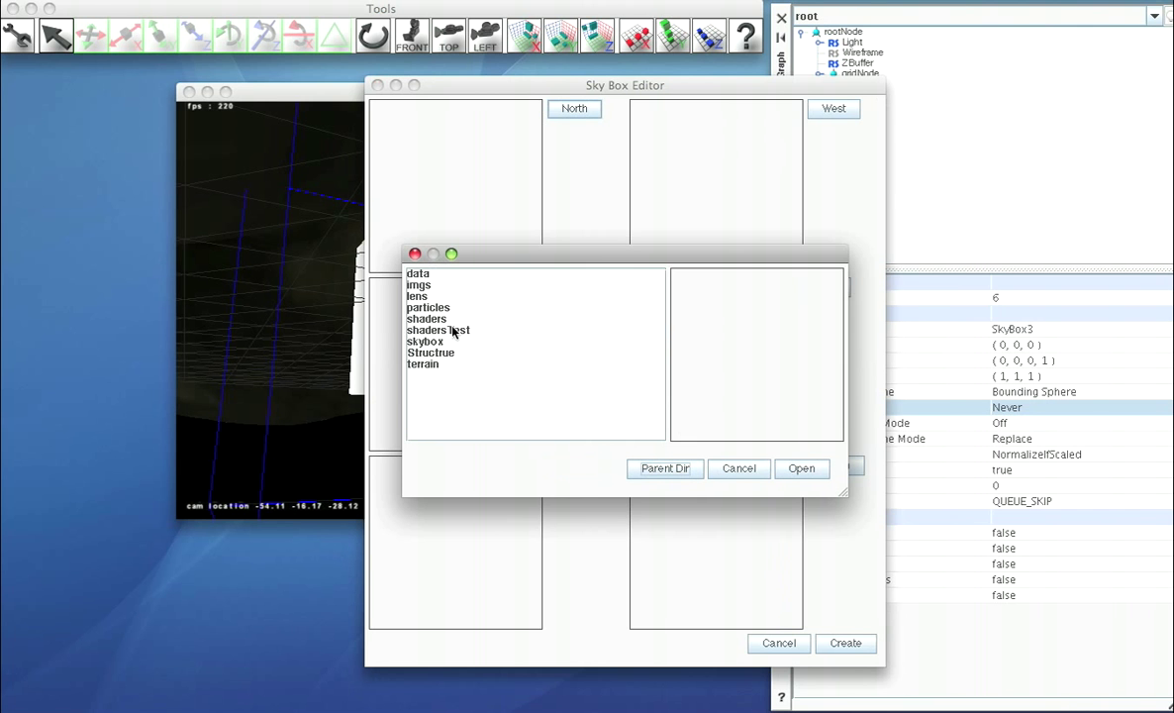
left_click(448, 343)
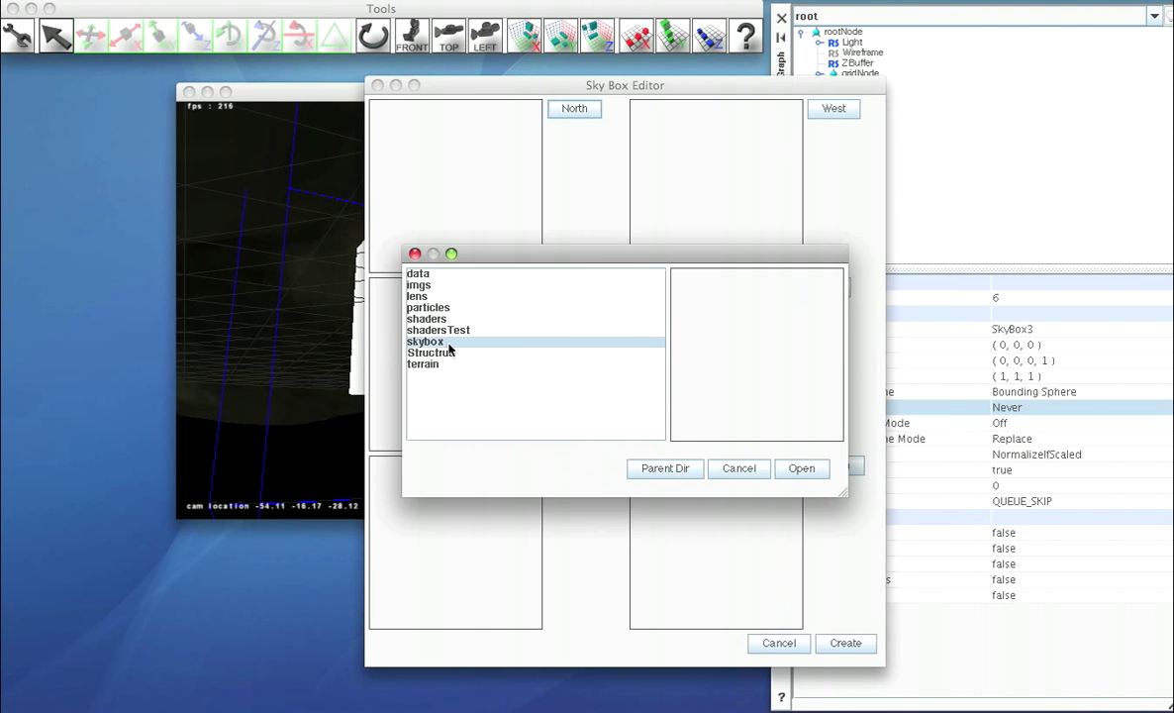
left_click(793, 470)
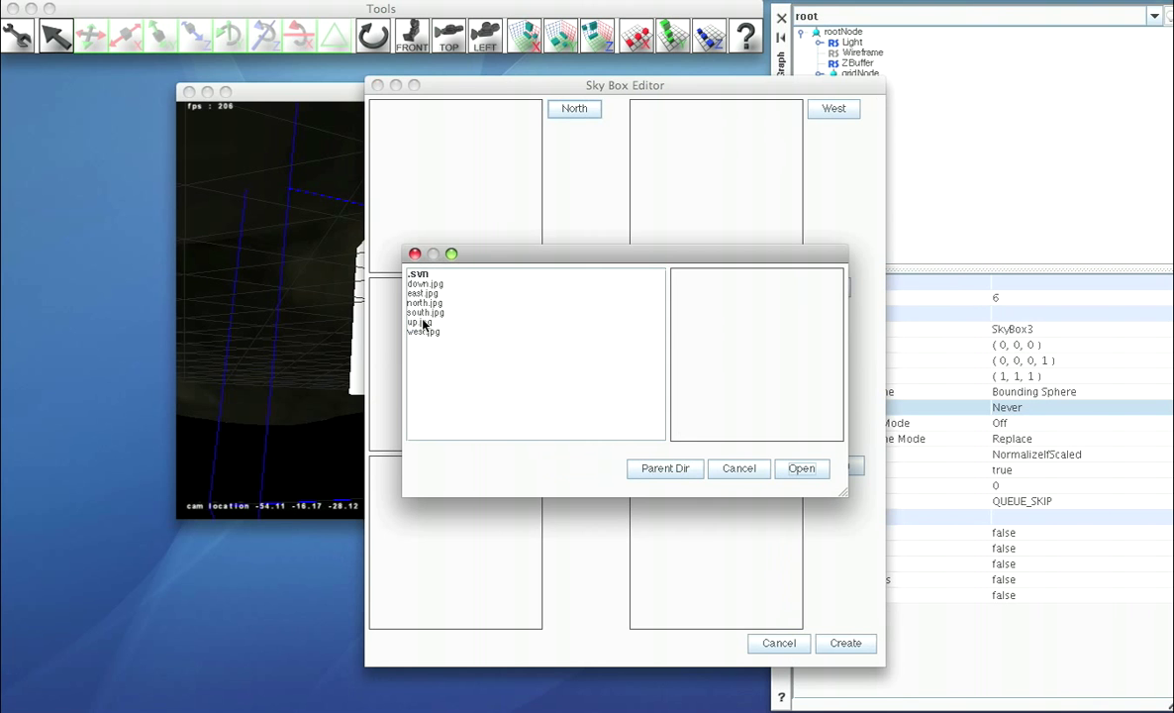
left_click(428, 302)
left_click(820, 475)
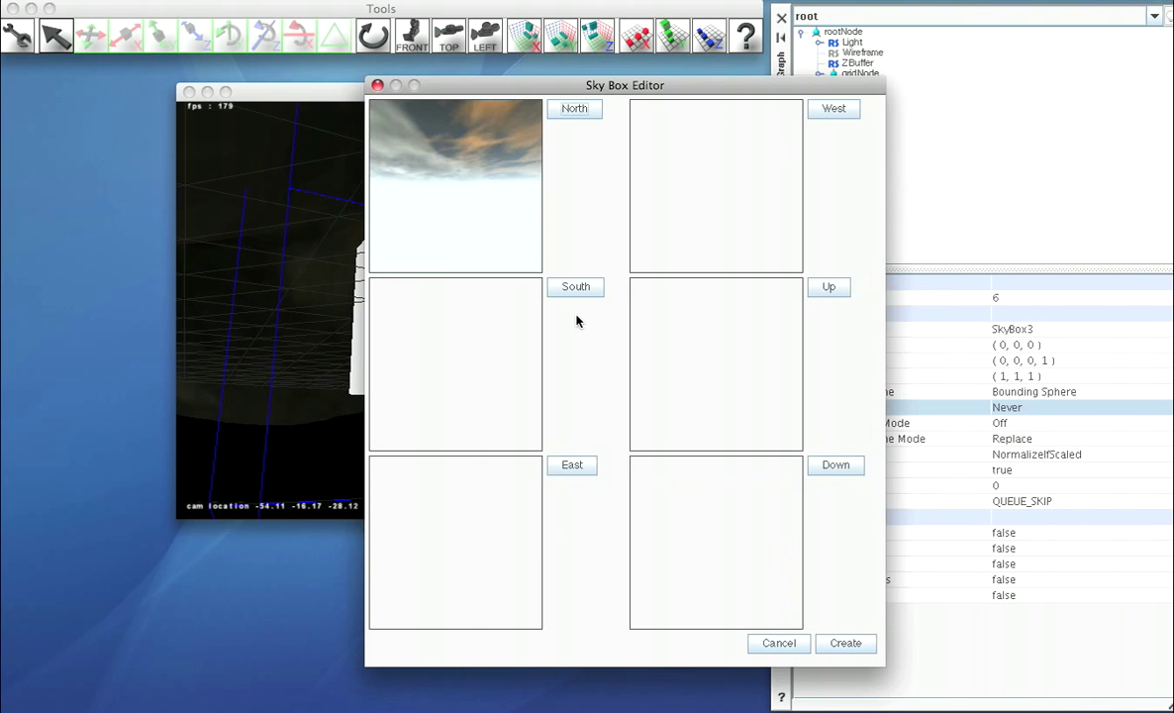
Step: Load south.jpg as the sky box's South face
left_click(575, 286)
left_click(426, 312)
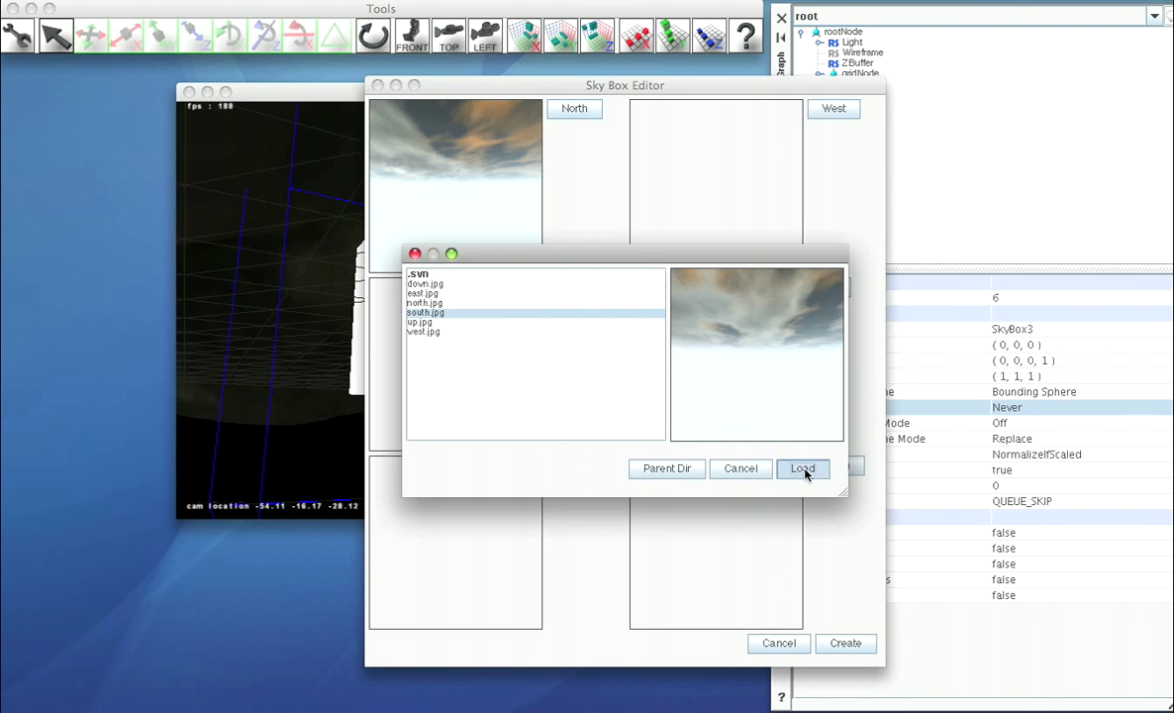
left_click(802, 467)
Step: Load east.jpg as the sky box's East face and west.jpg as its West face
left_click(573, 465)
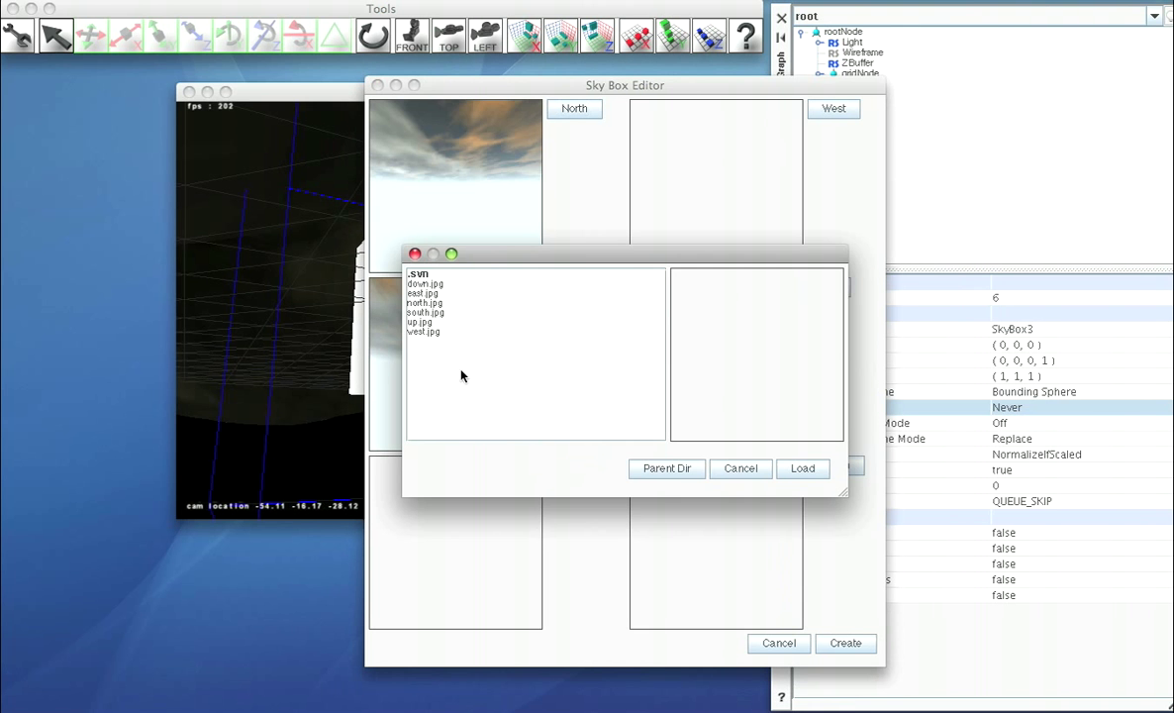
left_click(423, 293)
left_click(802, 467)
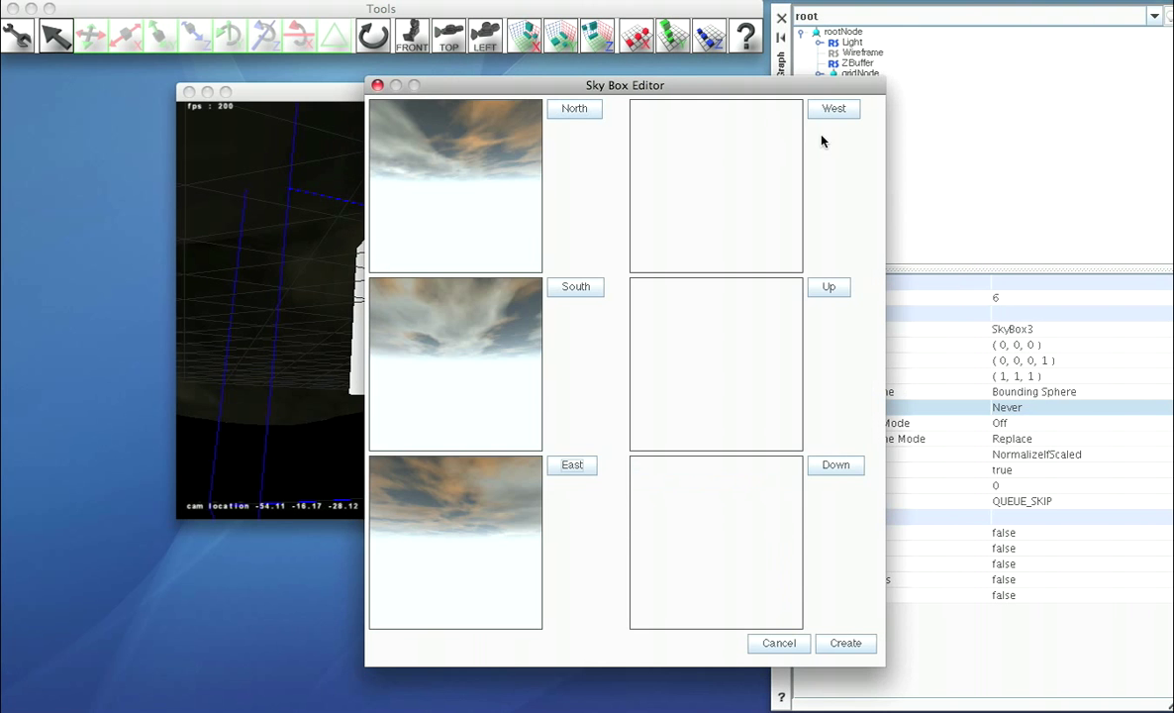
left_click(832, 109)
left_click(467, 331)
left_click(792, 469)
Step: Load up.jpg as the sky box's Up face and create the sky box without a Down image
left_click(829, 286)
left_click(419, 322)
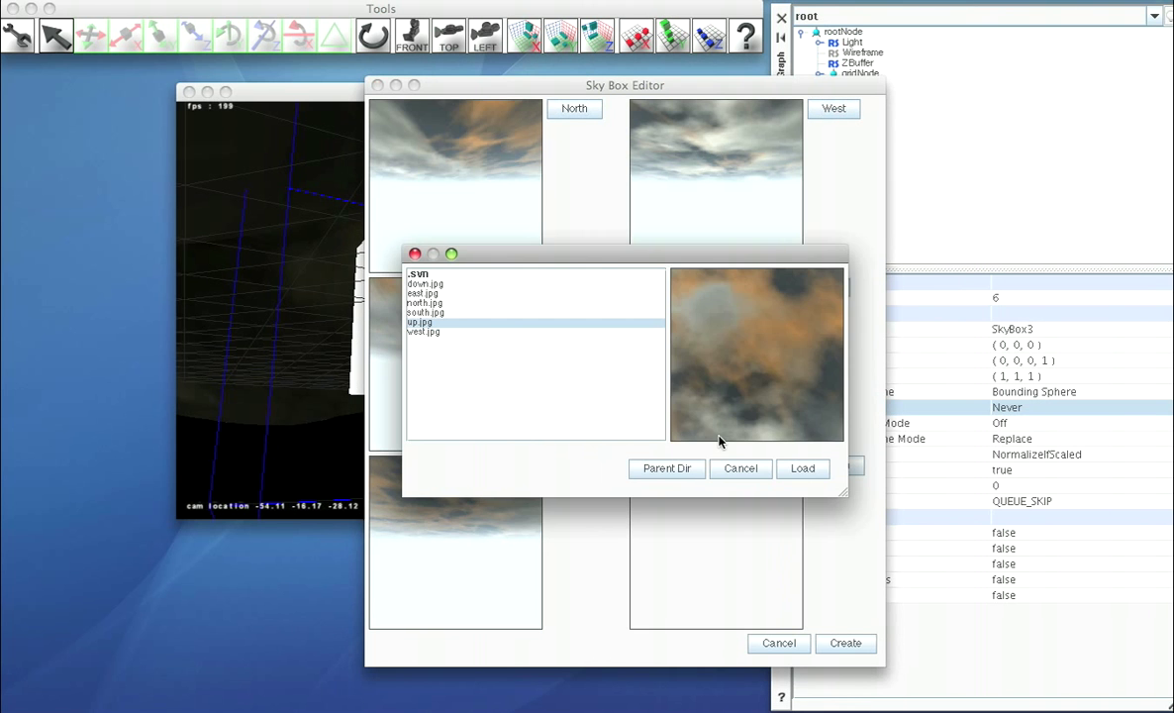
left_click(802, 467)
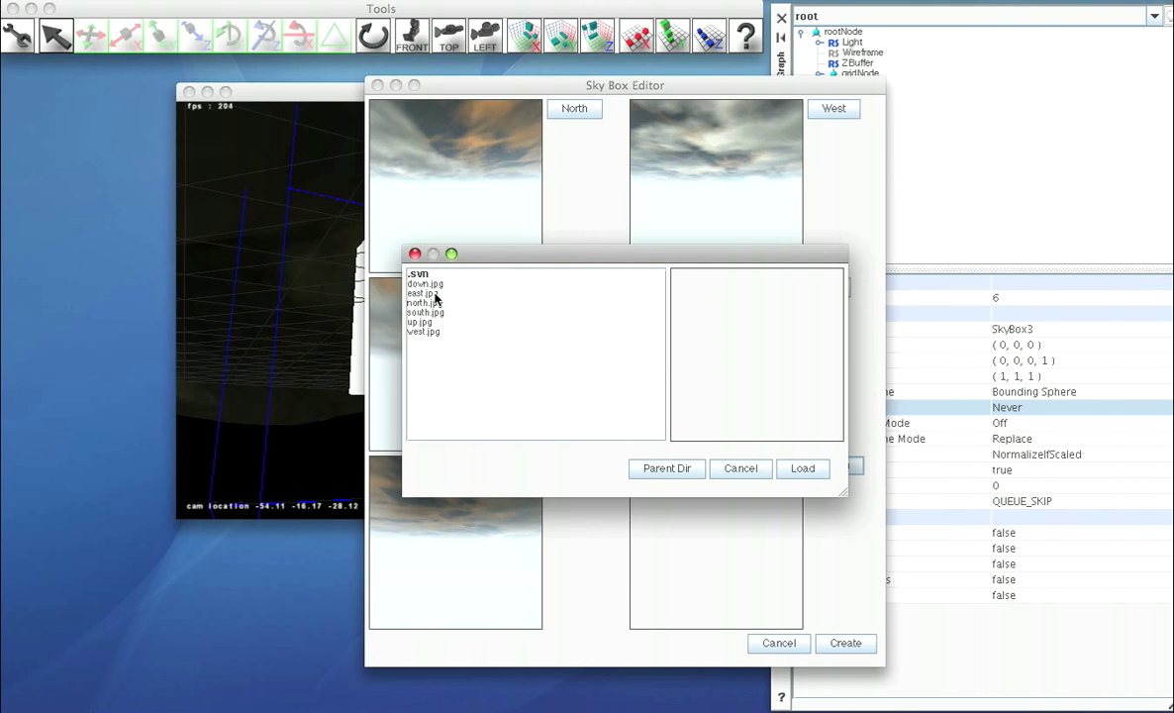
left_click(740, 467)
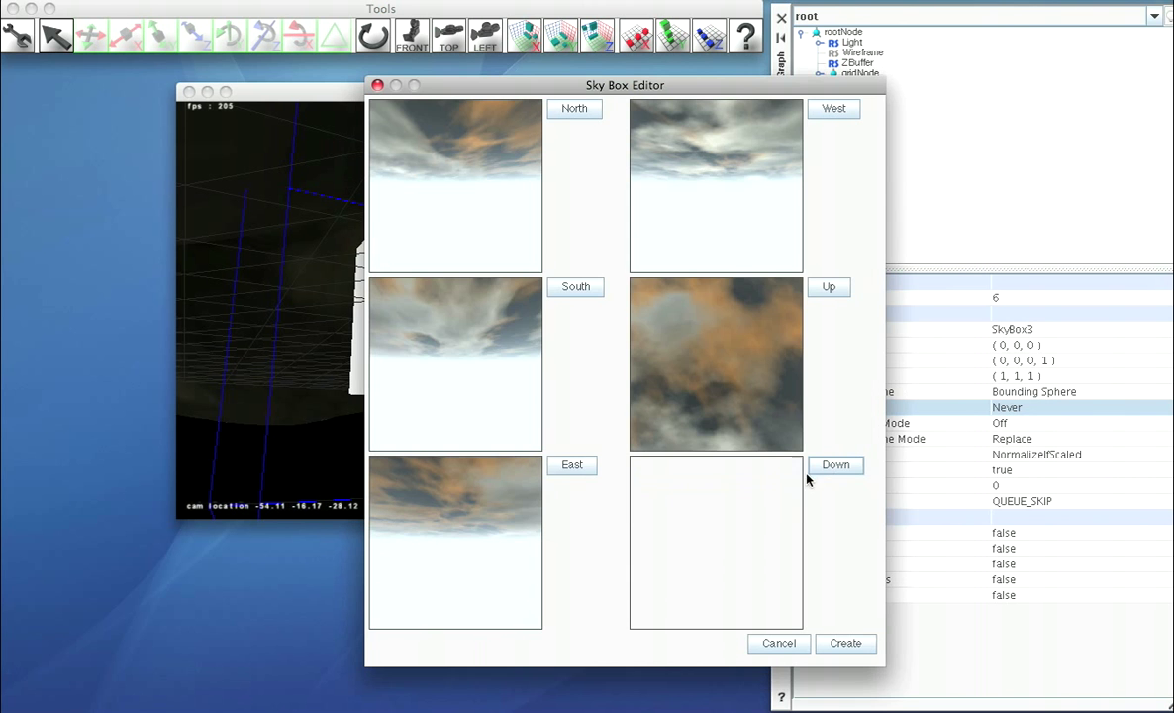
left_click(829, 644)
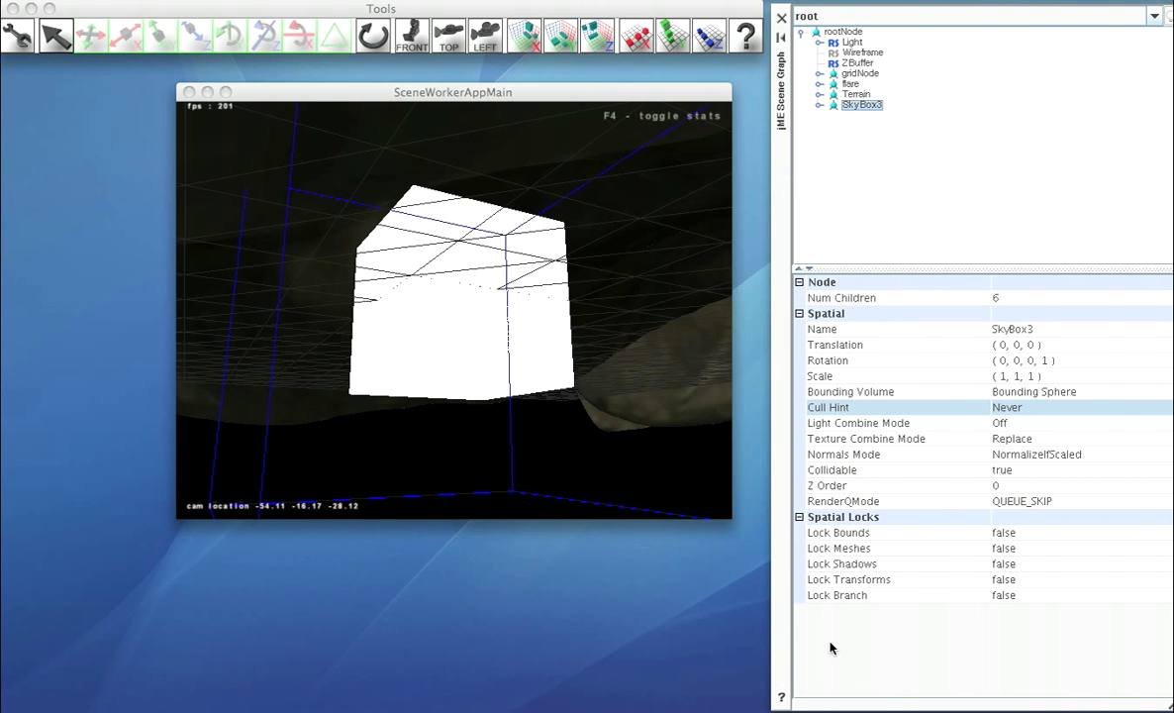
Step: Expand the SkyBox3 node and add the utility controller that keeps the sky box centred on the camera
left_click(819, 105)
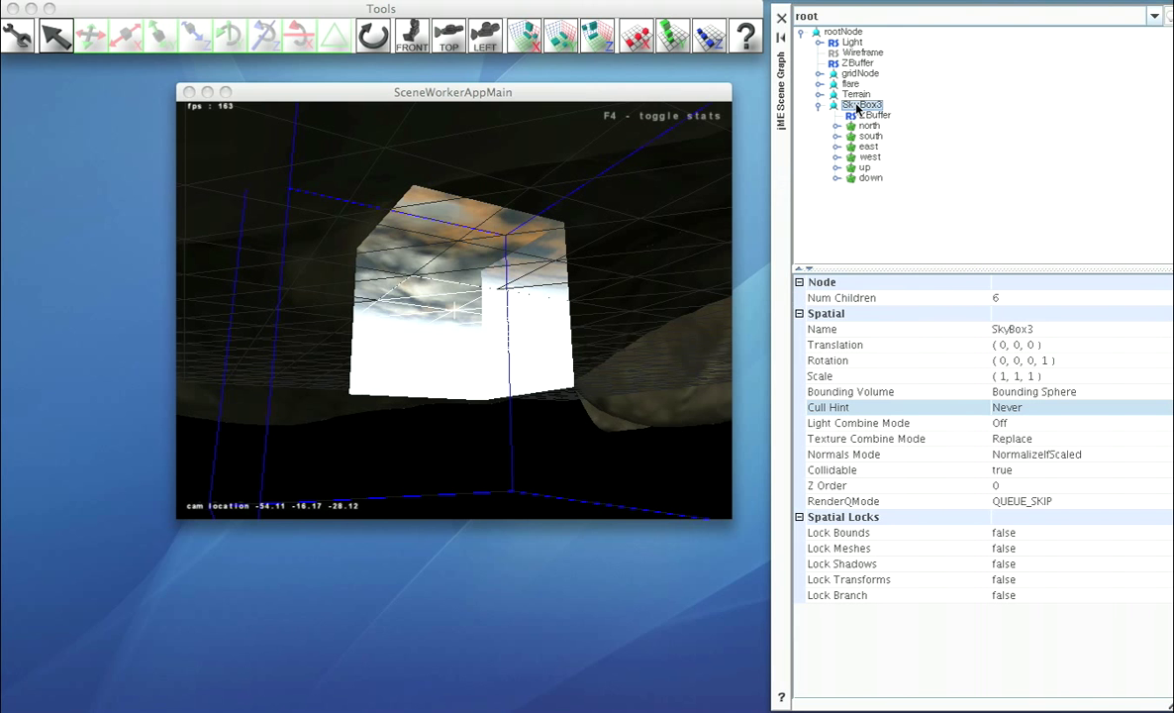
right_click(857, 106)
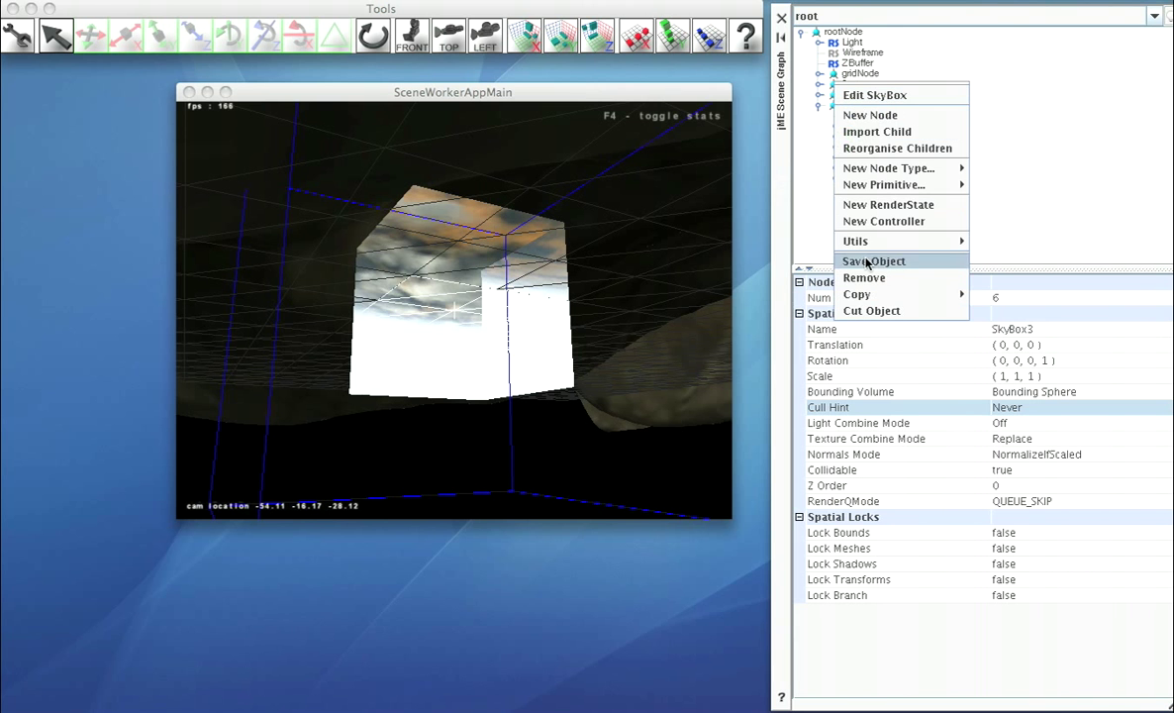
mouse_move(952, 241)
left_click(989, 256)
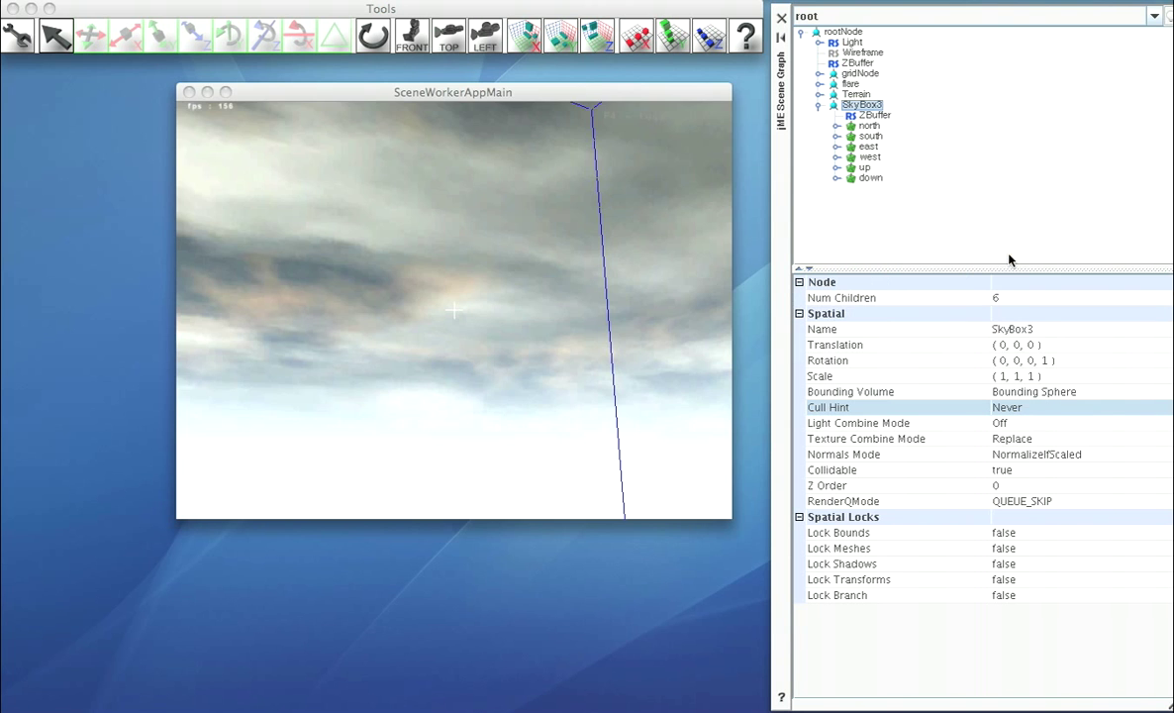
left_click(352, 99)
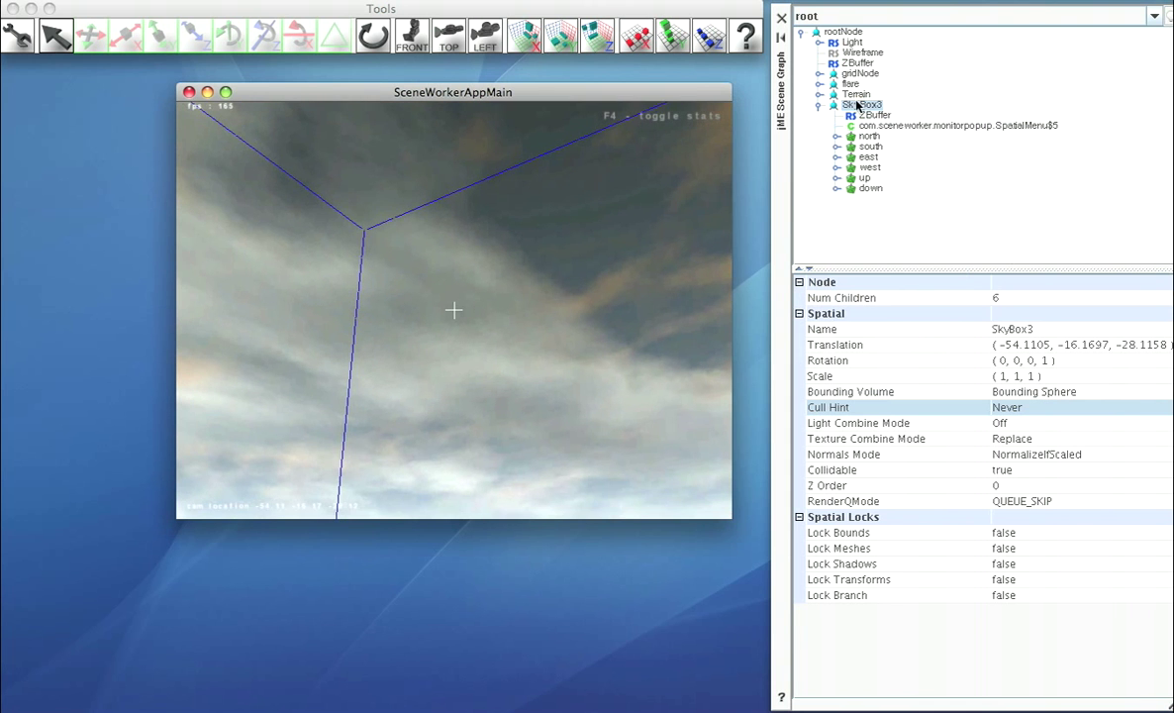
Step: Reorganise rootNode's children so that SkyBox3 comes directly after gridNode, ahead of flare and Terrain
left_click(841, 32)
right_click(841, 32)
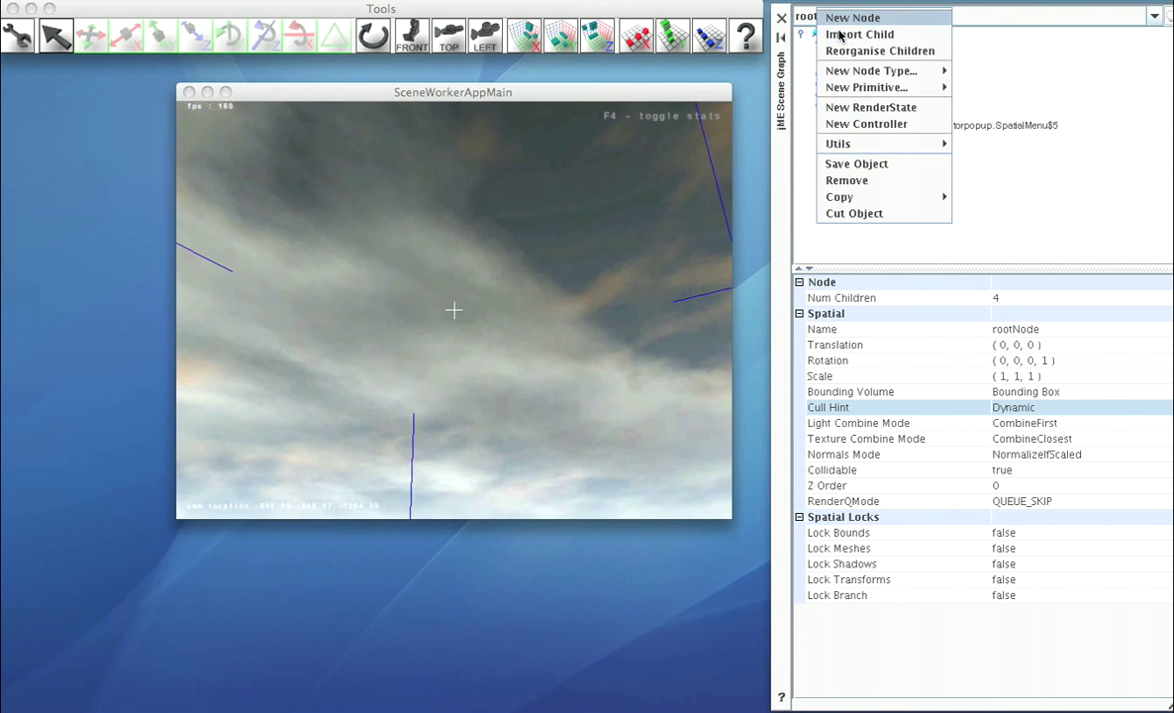
left_click(861, 51)
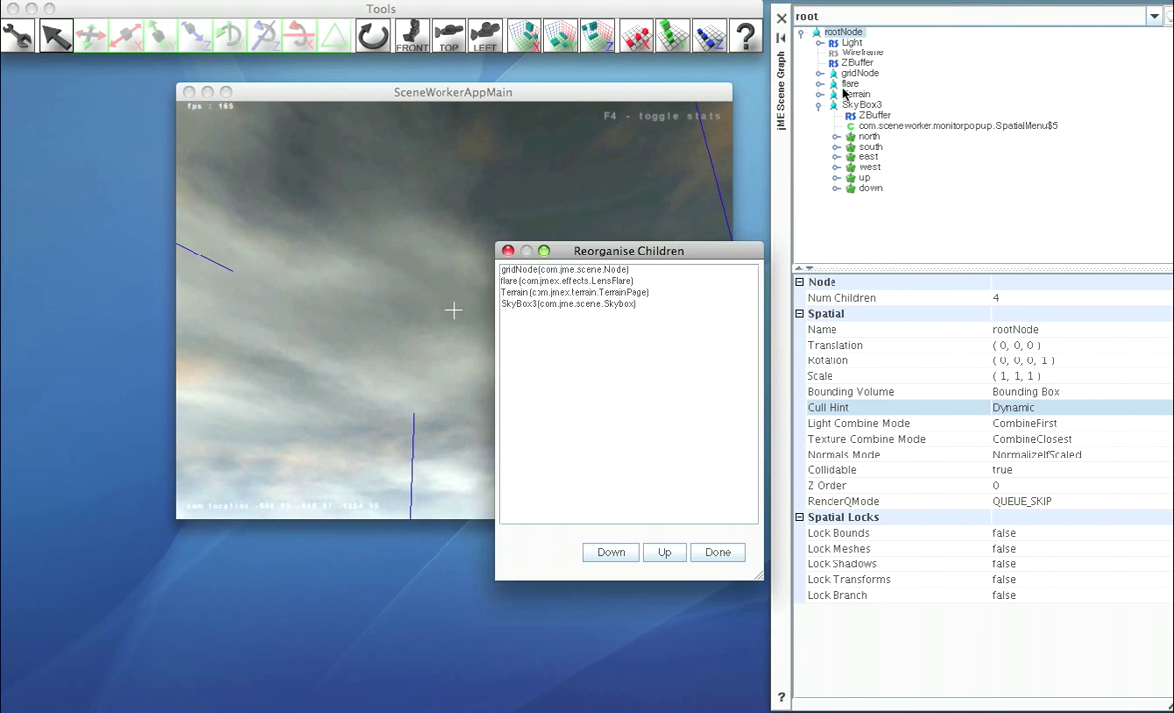
left_click(587, 305)
left_click(665, 553)
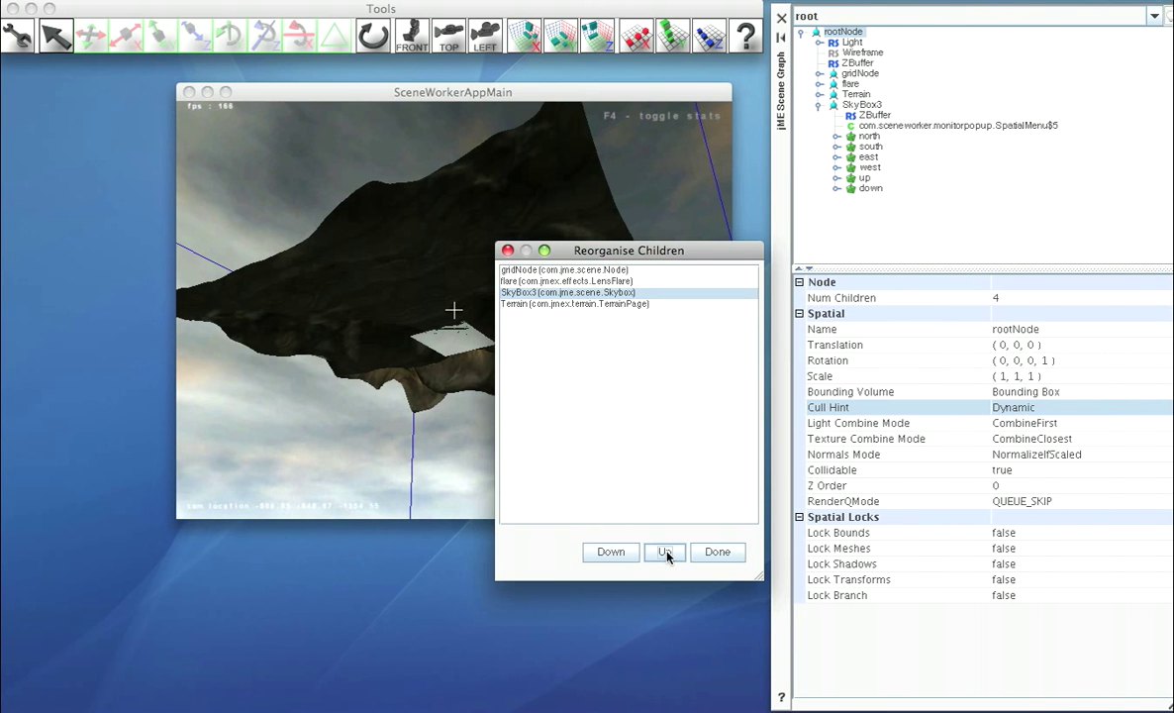
left_click(665, 552)
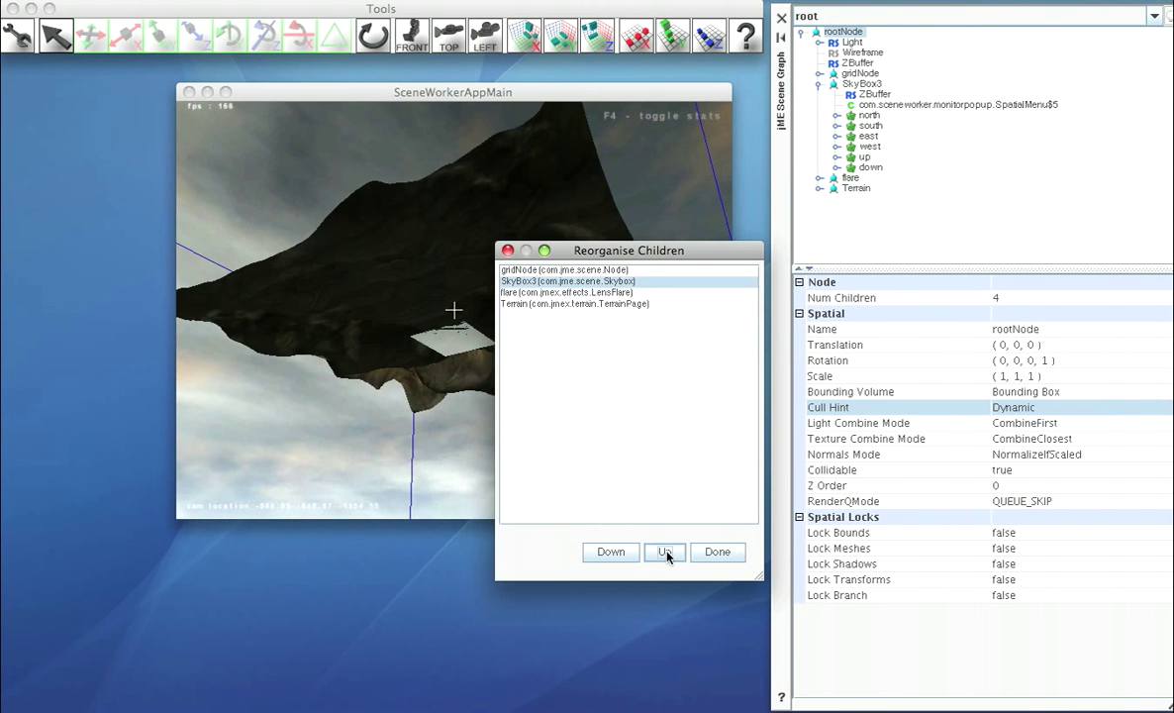
left_click(733, 553)
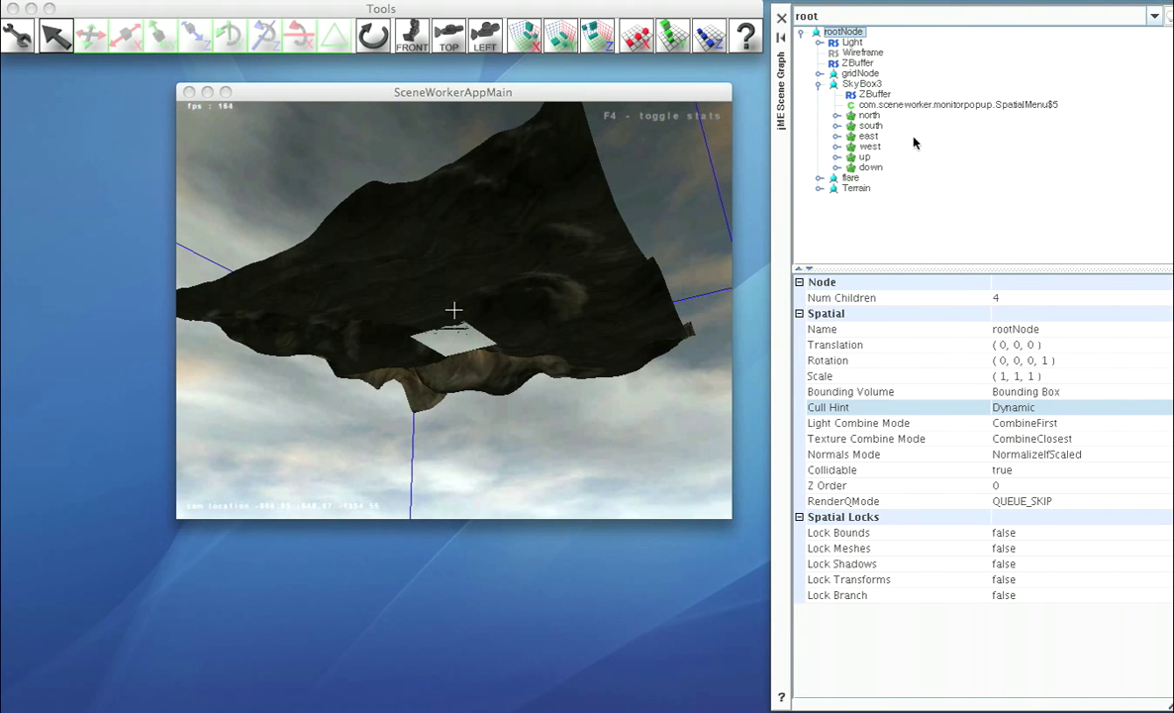
Step: Focus the camera on the Terrain node and fly through the hills to examine the terrain, lens flare and sky box together
left_click(855, 188)
key("Left")
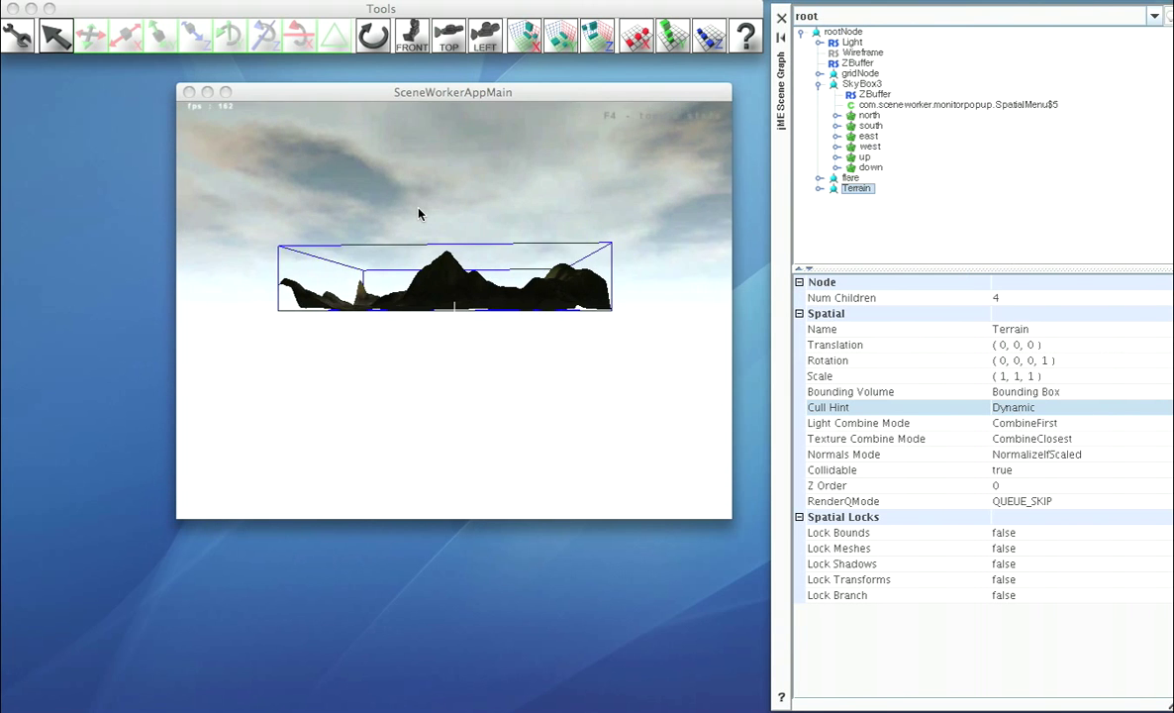
left_click(454, 39)
left_click(393, 97)
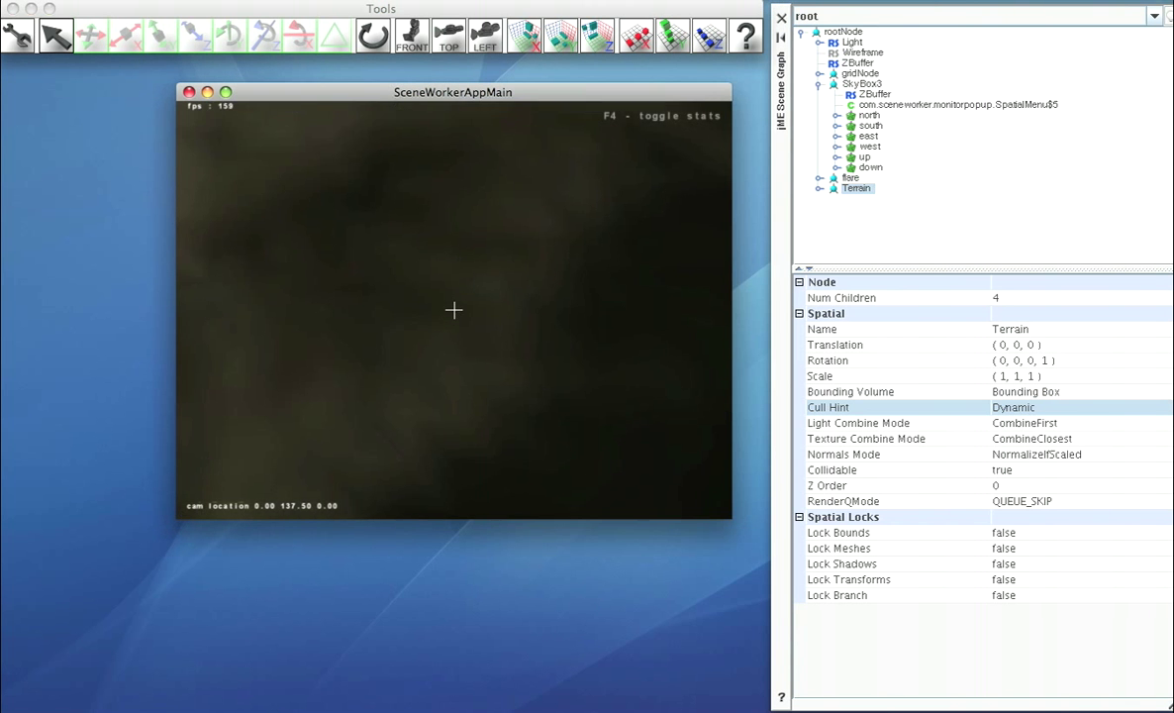
key("w")
key("w")
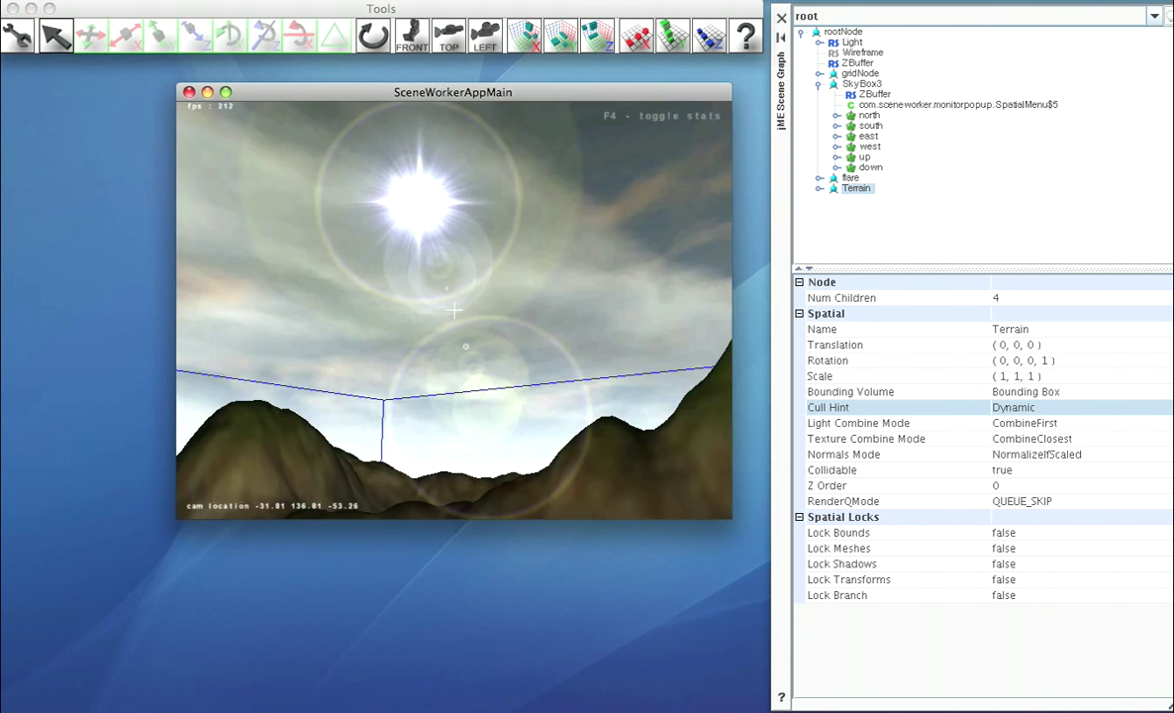
key("w")
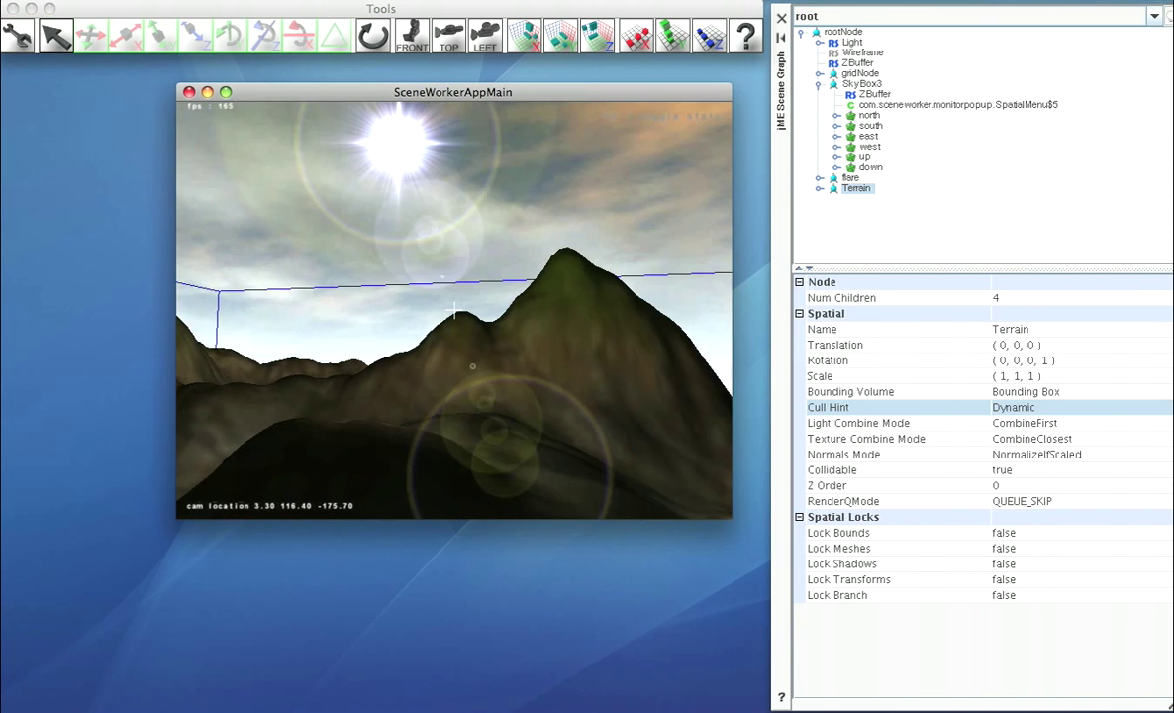